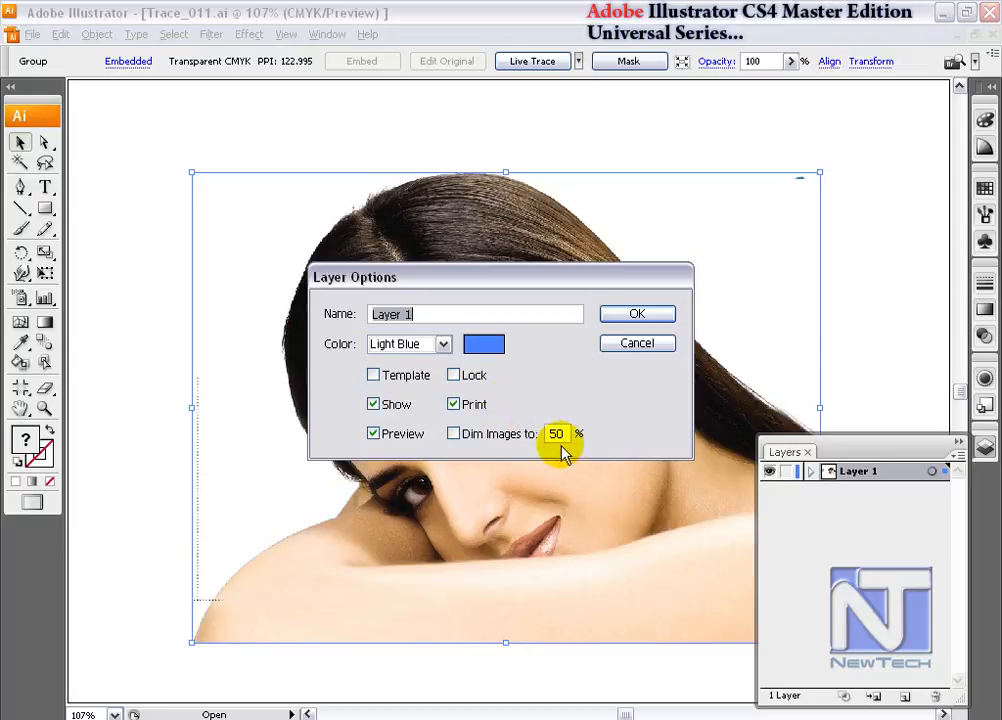
- Turn Layer 1, which holds the portrait photo, into a template layer and add a new layer above it
click(383, 377)
click(660, 318)
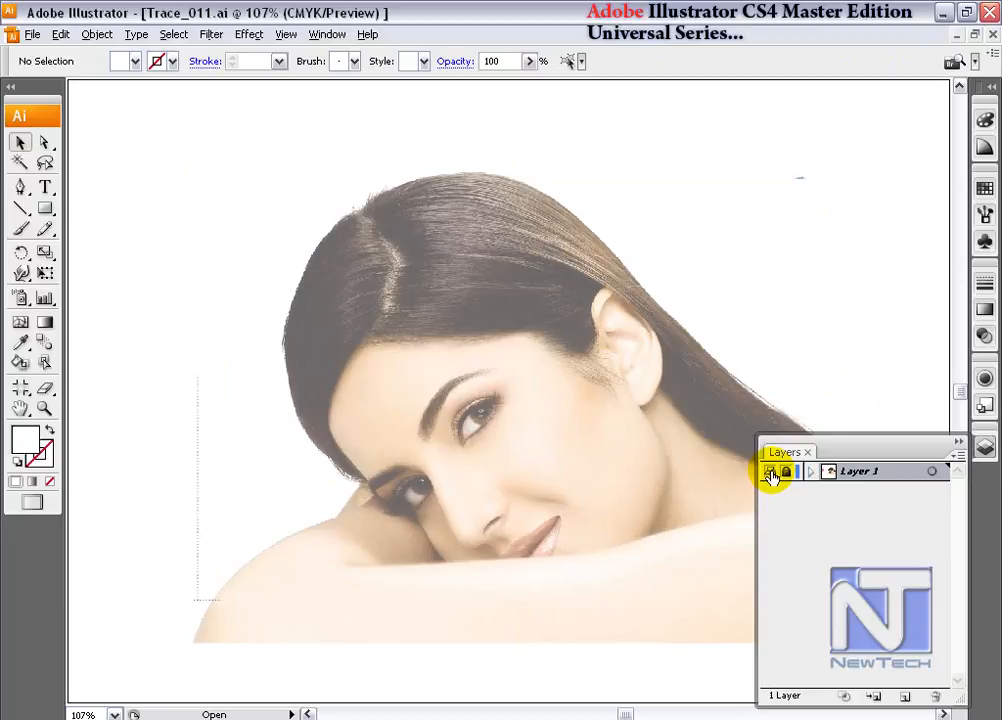
click(905, 696)
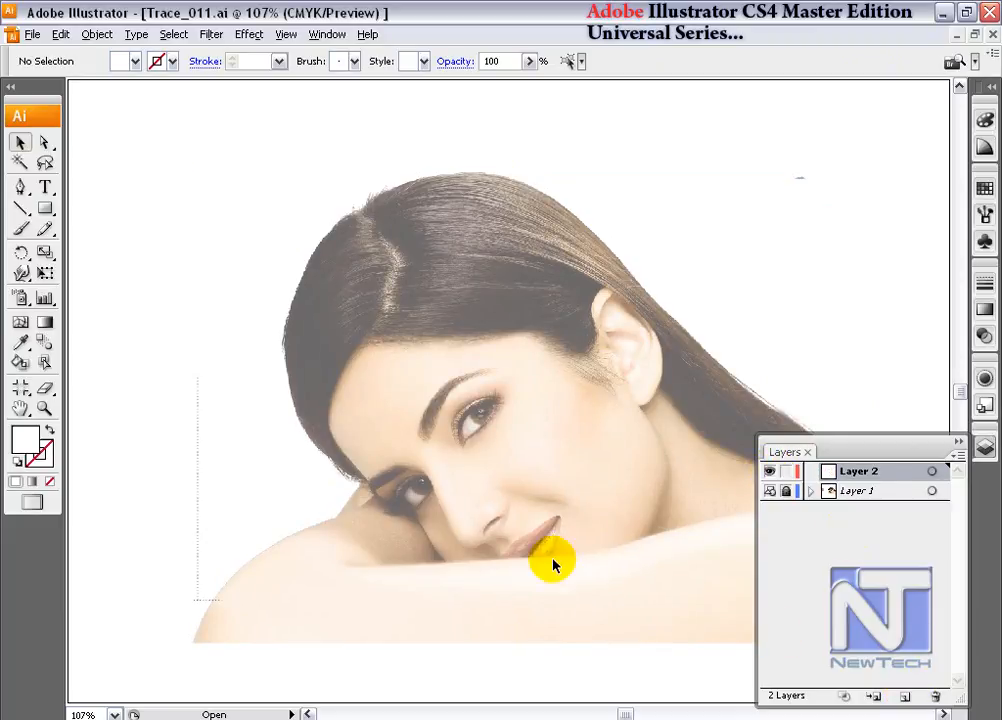
click(957, 442)
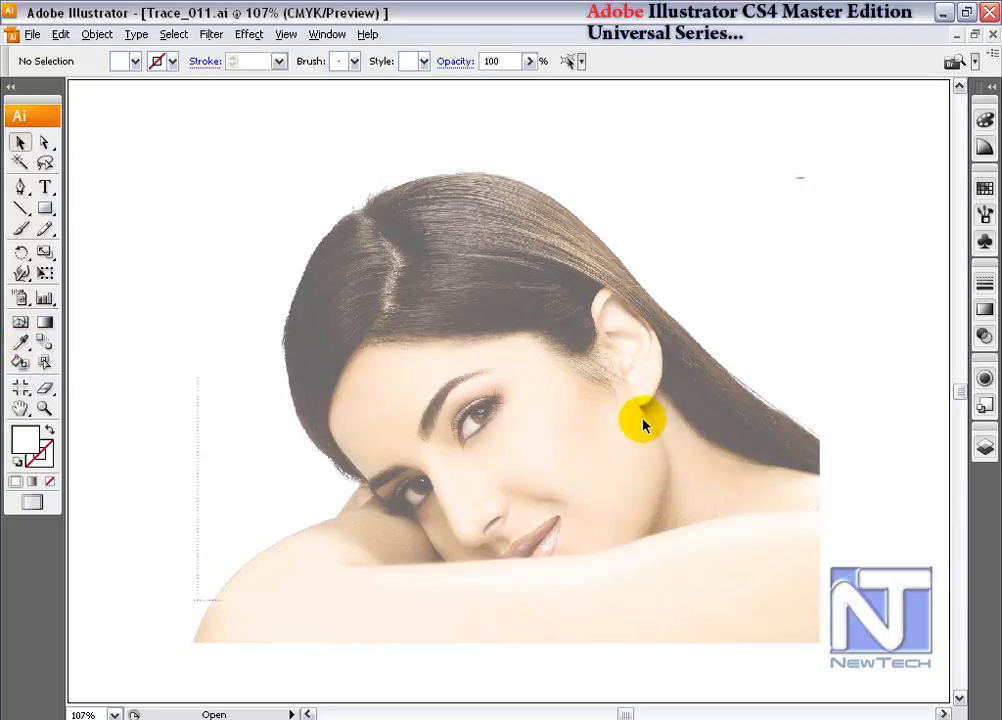
- Start a Pen path along the photo's bottom edge and up its right edge to the arm, with black stroke and no fill
click(21, 189)
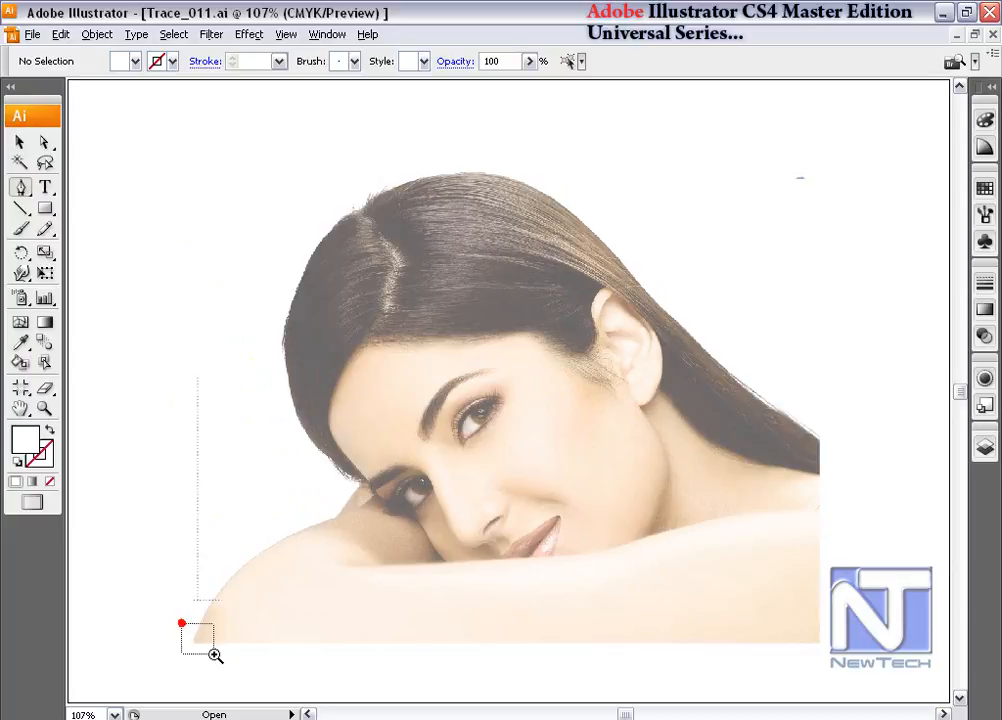
drag(213, 654, 213, 654)
click(402, 481)
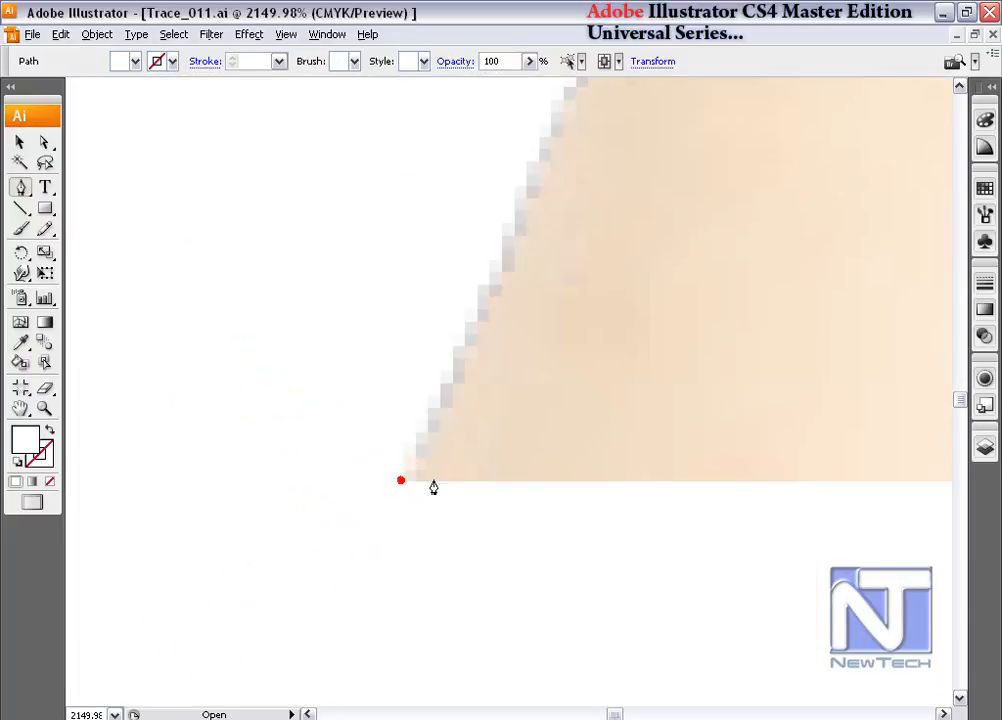
key(ctrl+0)
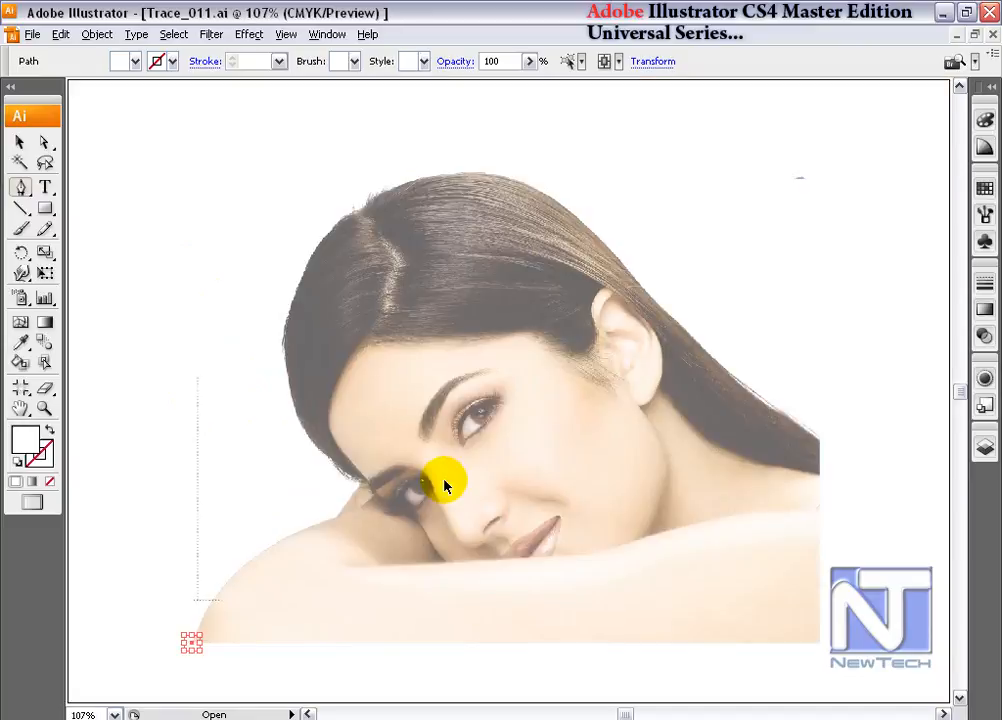
click(819, 643)
click(819, 511)
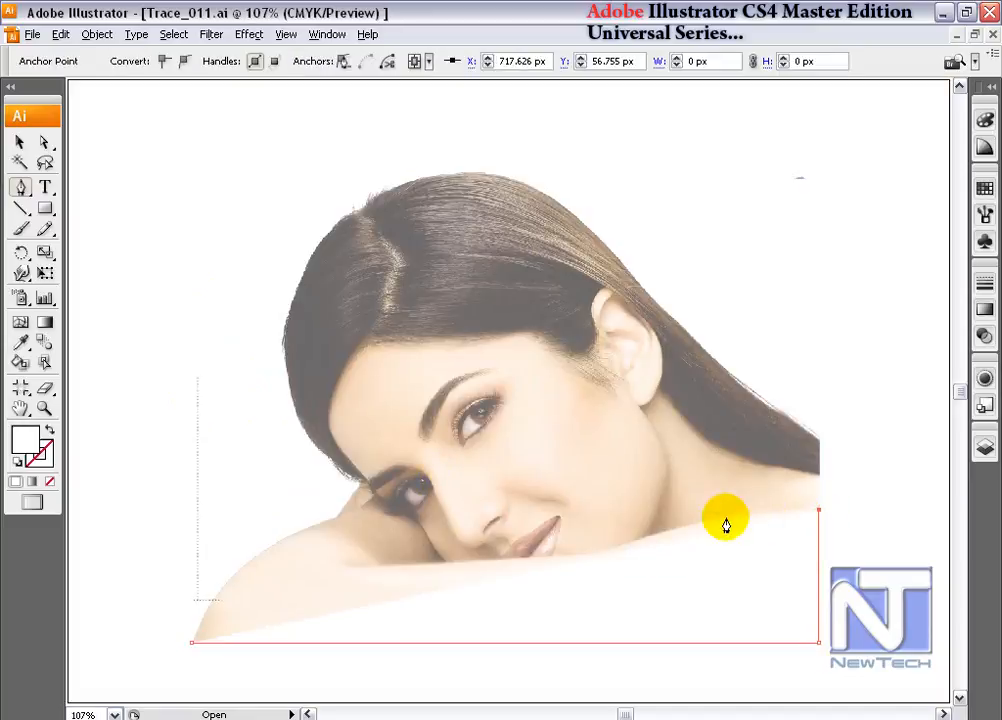
click(16, 460)
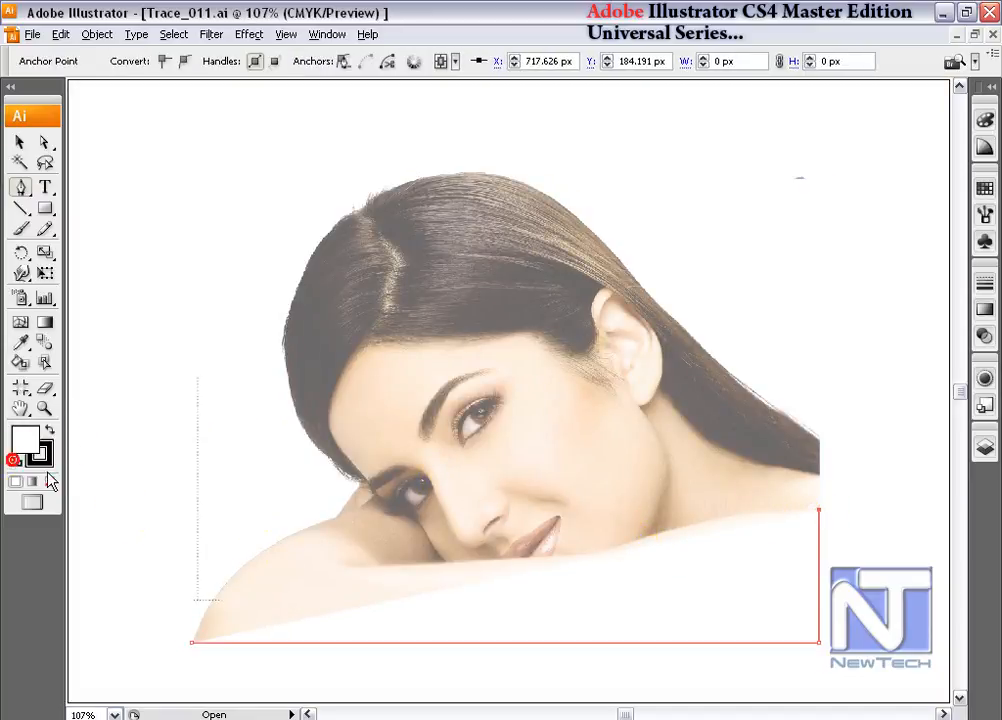
click(49, 481)
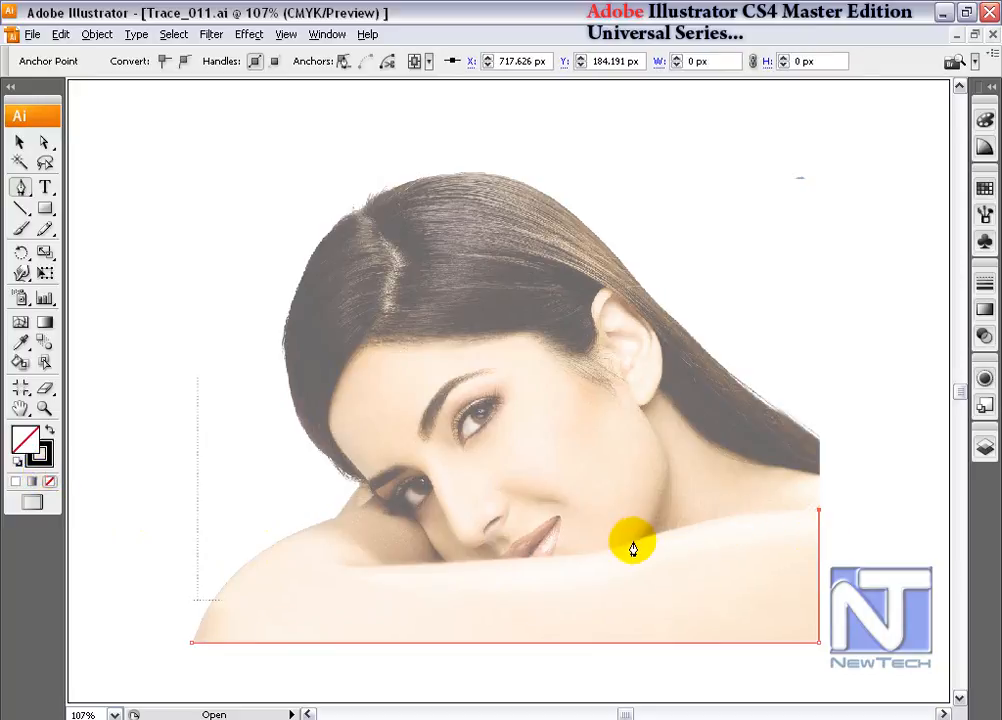
- Continue the path with curves along the arm's upper edge under the chin and around the inner contour beside the face
mouse_move(632, 545)
mouse_down()
mouse_move(585, 580)
mouse_move(541, 572)
mouse_move(549, 586)
mouse_move(548, 574)
mouse_move(618, 546)
mouse_up()
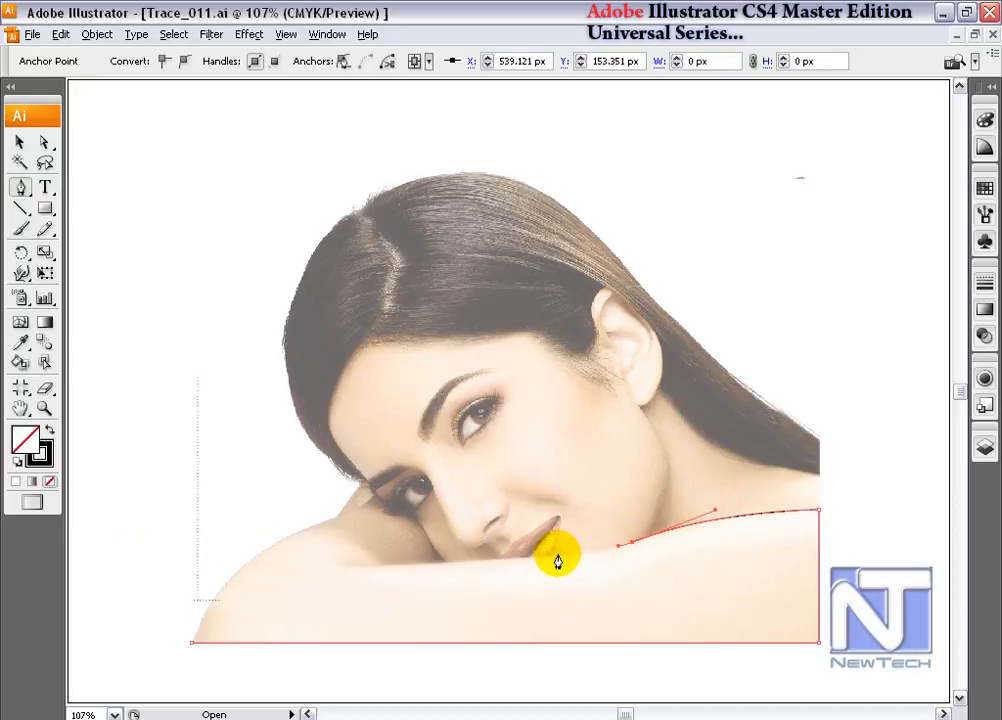
drag(555, 558, 521, 559)
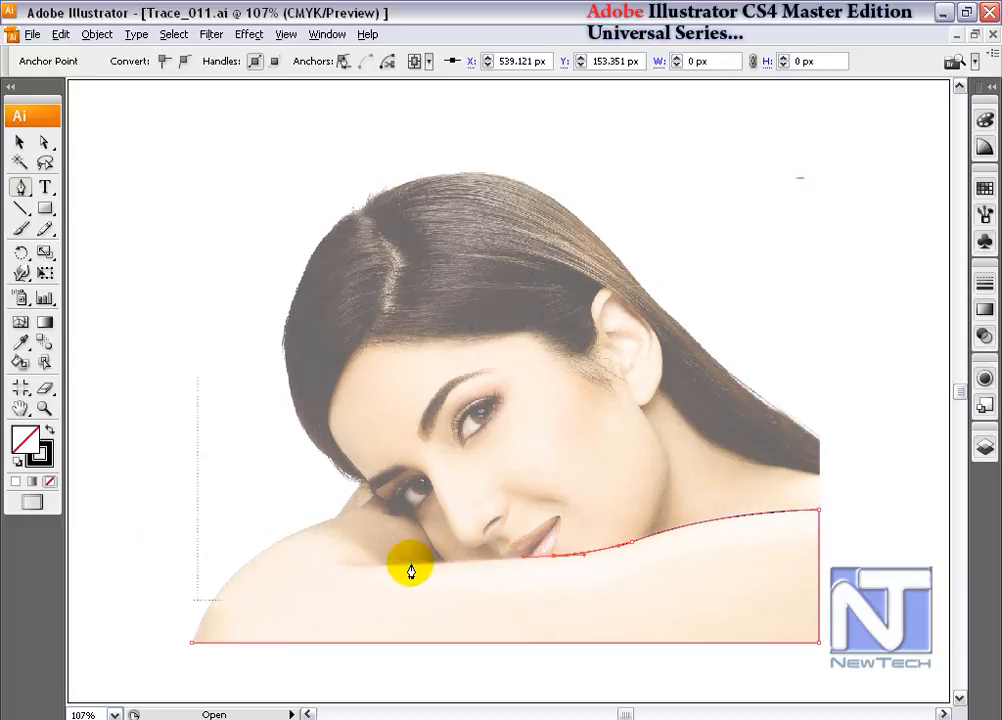
click(347, 566)
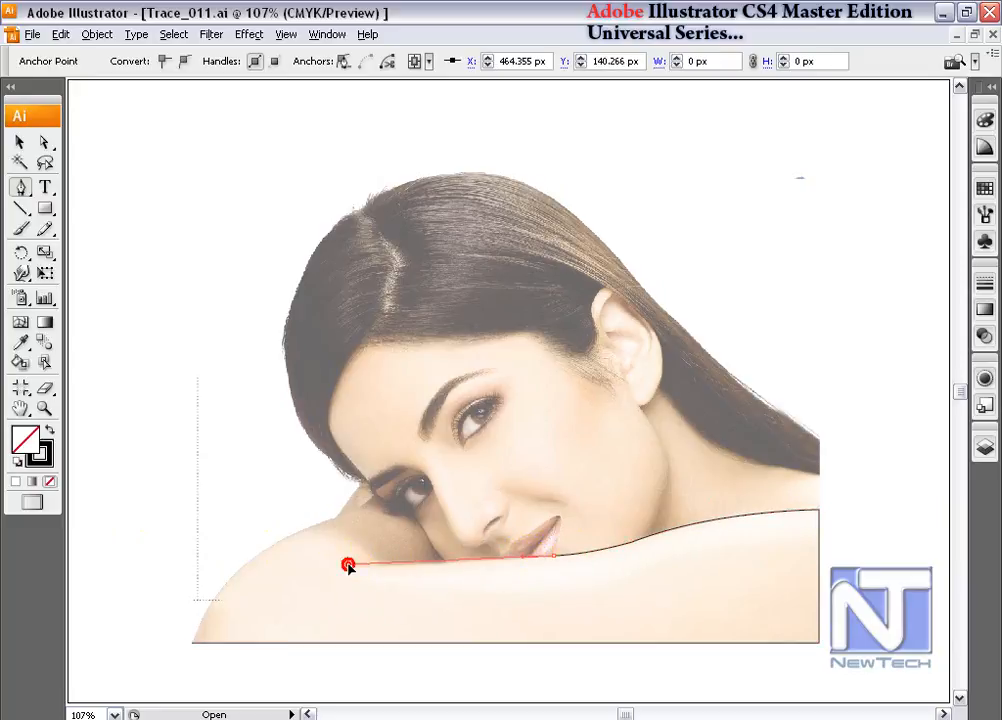
drag(332, 549, 390, 513)
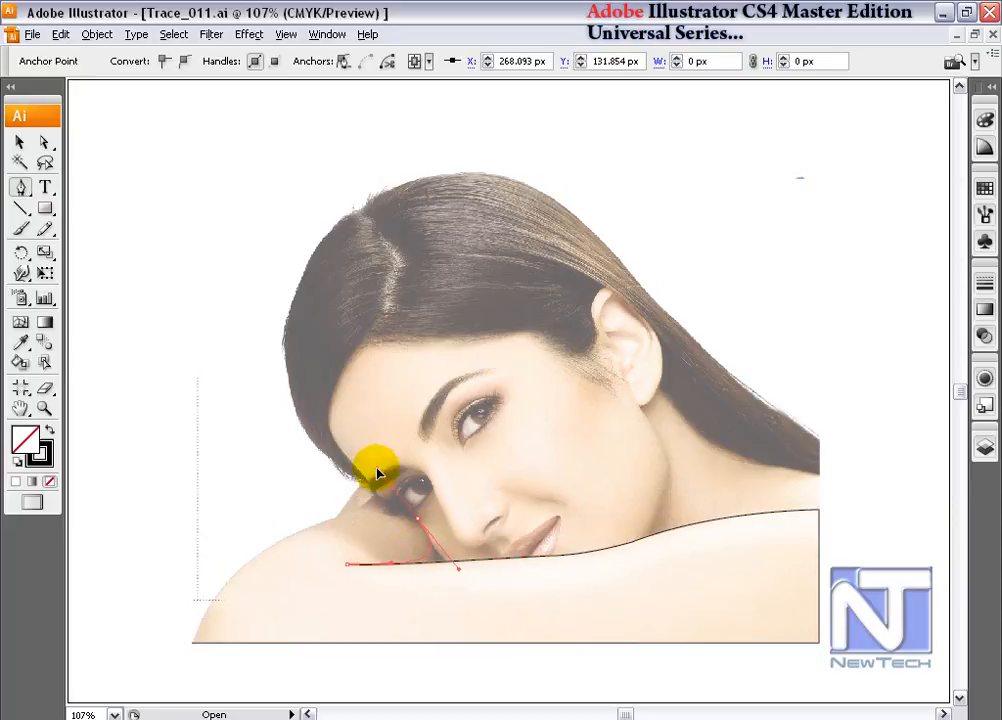
drag(405, 513, 405, 514)
click(383, 513)
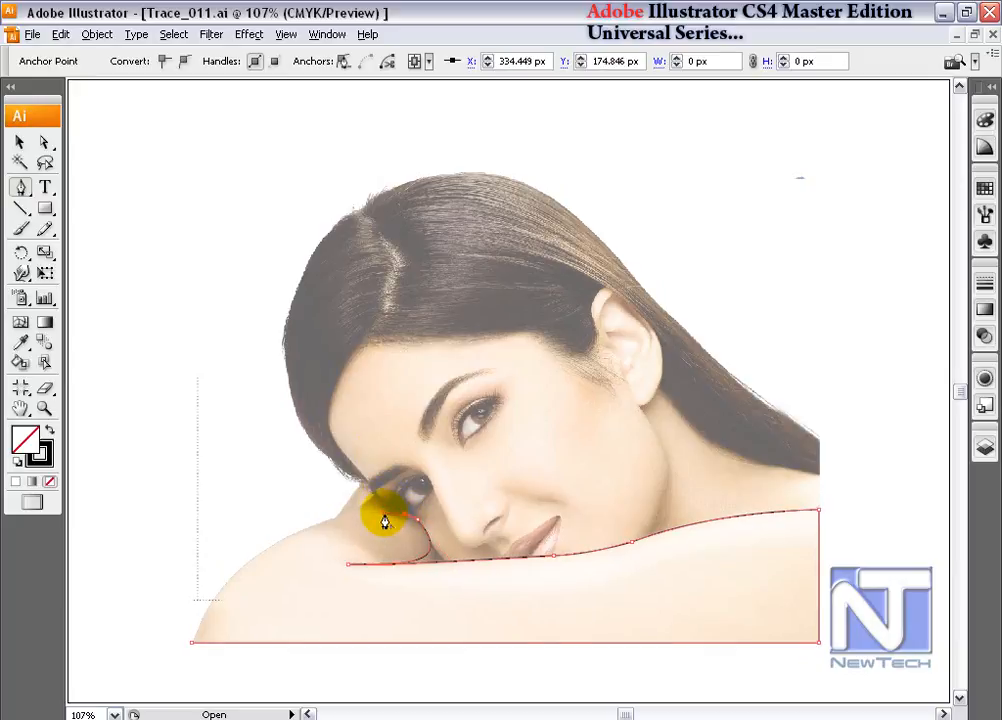
- Trace past the eyebrow and down the arm's outer edge to the starting corner, closing the arm outline
ctrl+click(360, 492)
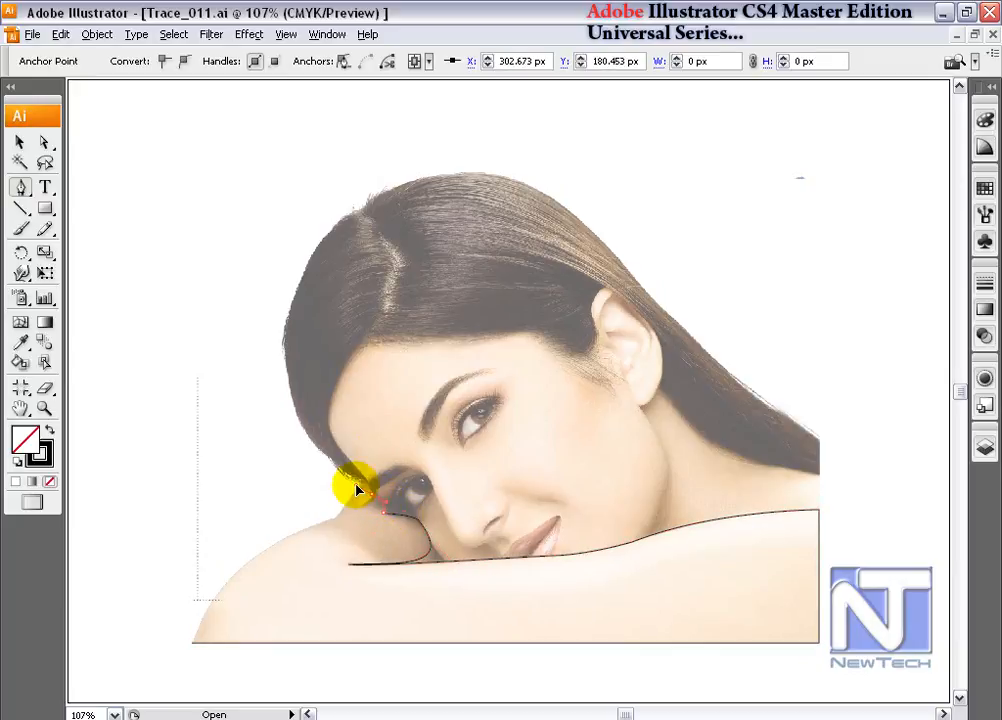
drag(366, 498, 367, 503)
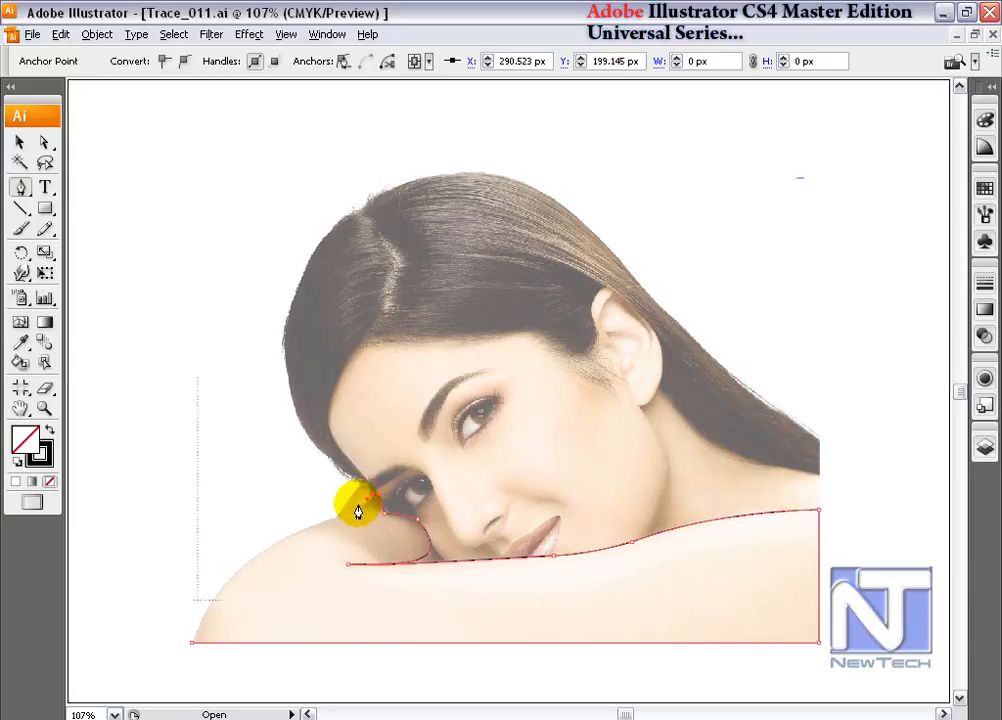
ctrl+click(362, 483)
drag(340, 501, 331, 517)
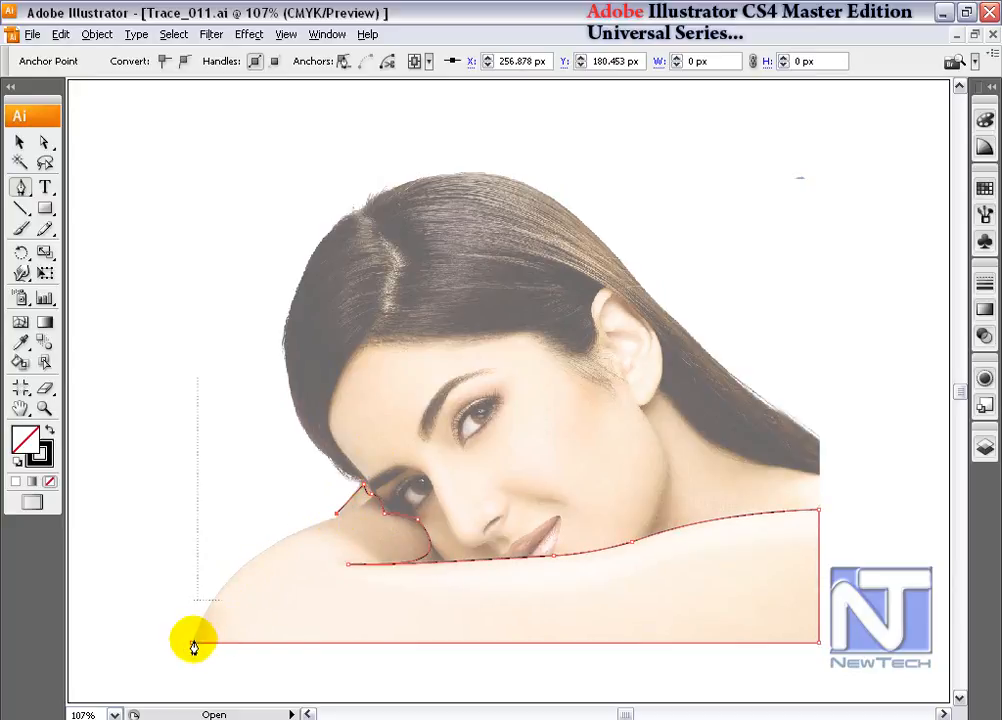
drag(217, 597, 226, 626)
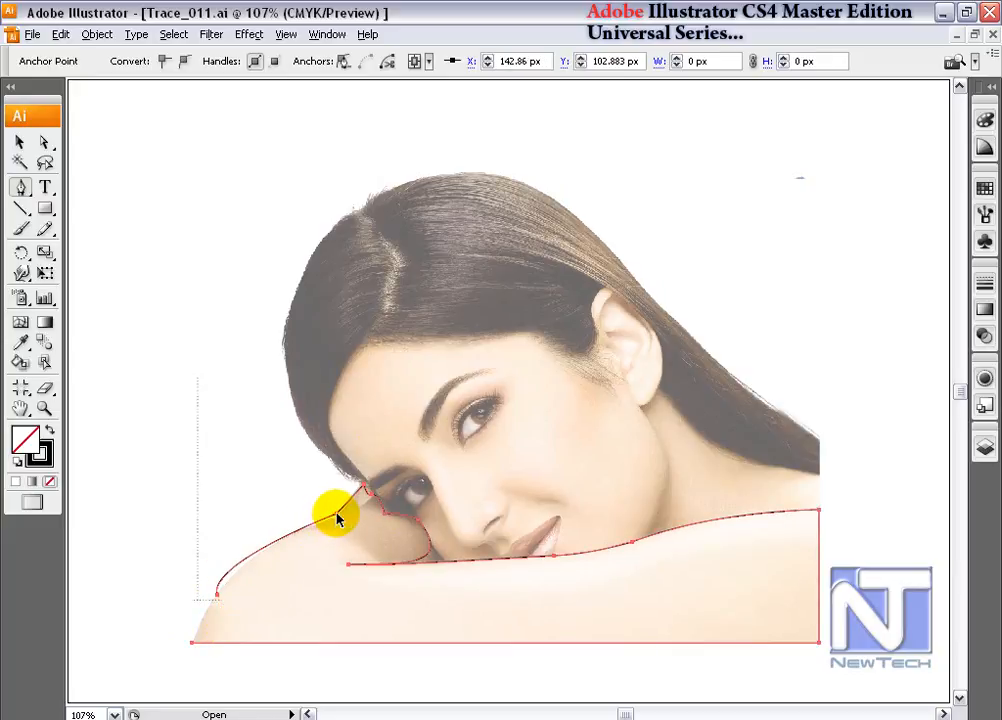
click(336, 517)
key(v)
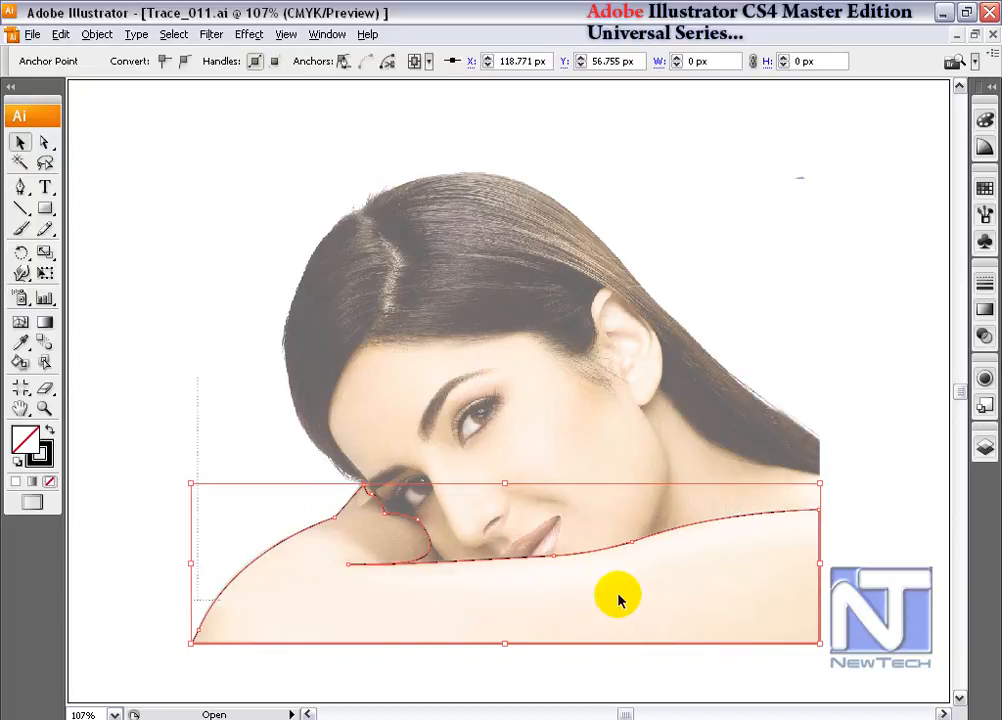
- Fill the arm shape with a skin tone sampled from the photo's arm and save it as a Spot Color swatch
click(21, 343)
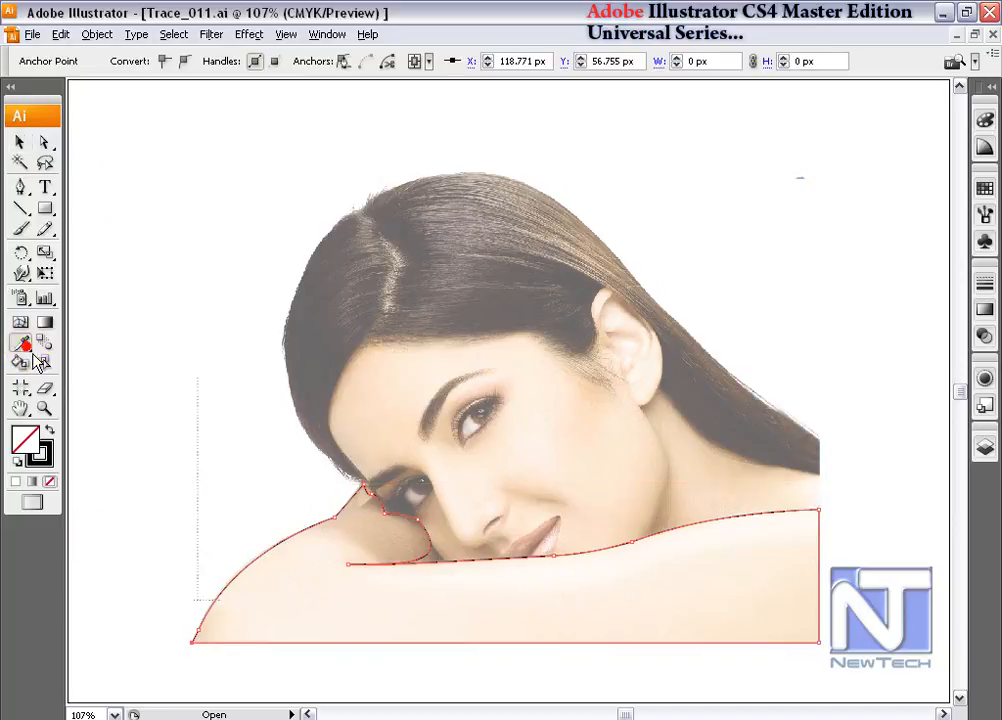
click(621, 598)
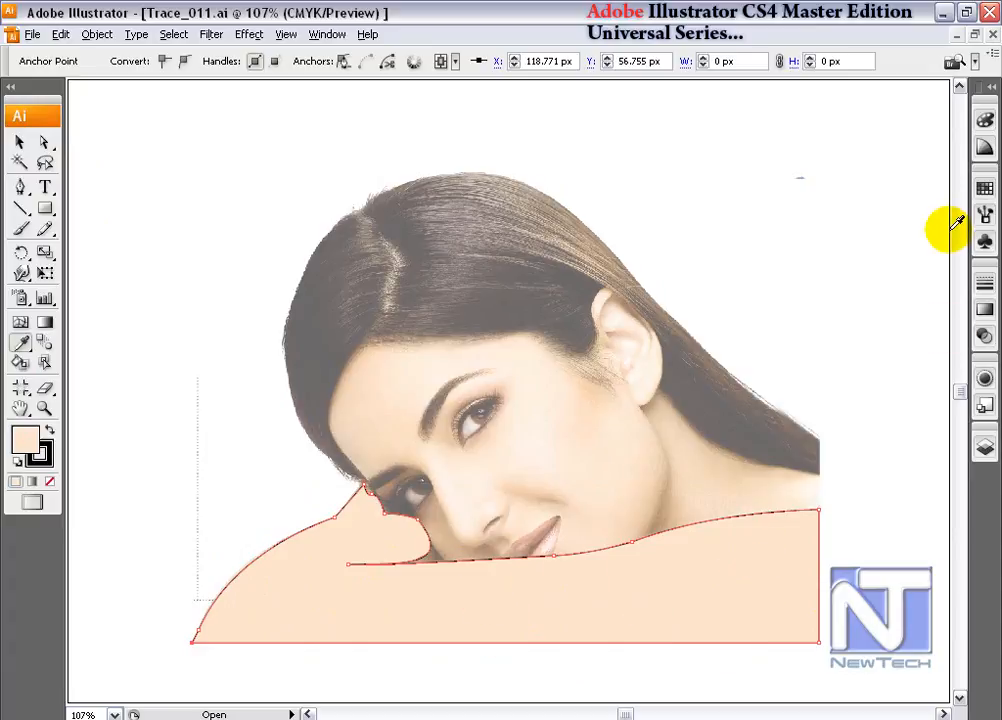
click(988, 189)
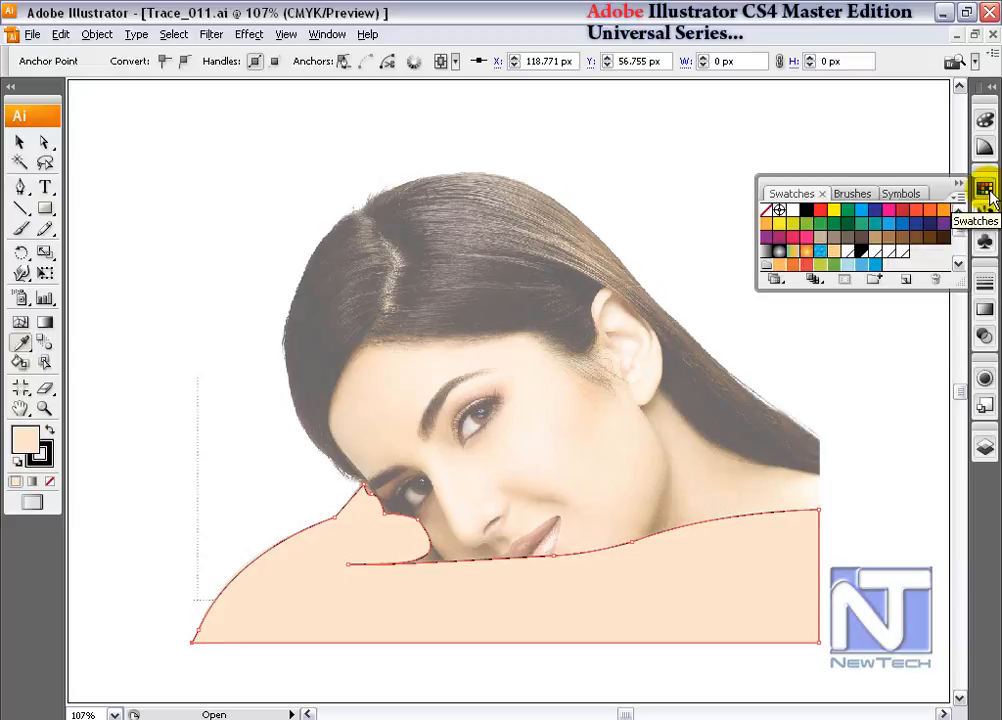
click(912, 282)
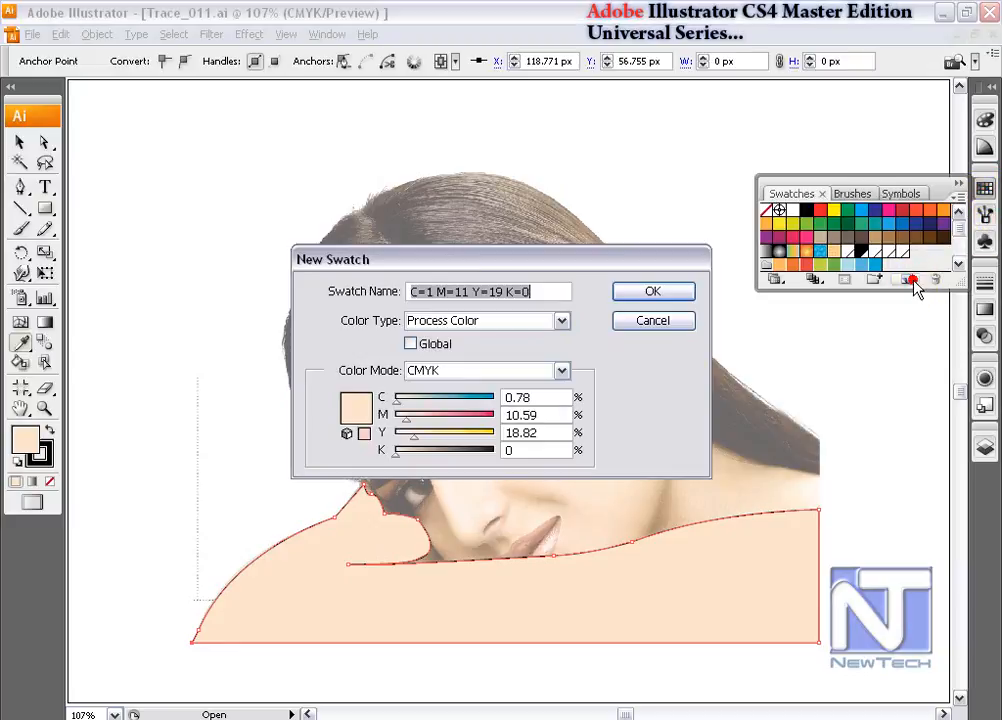
click(560, 321)
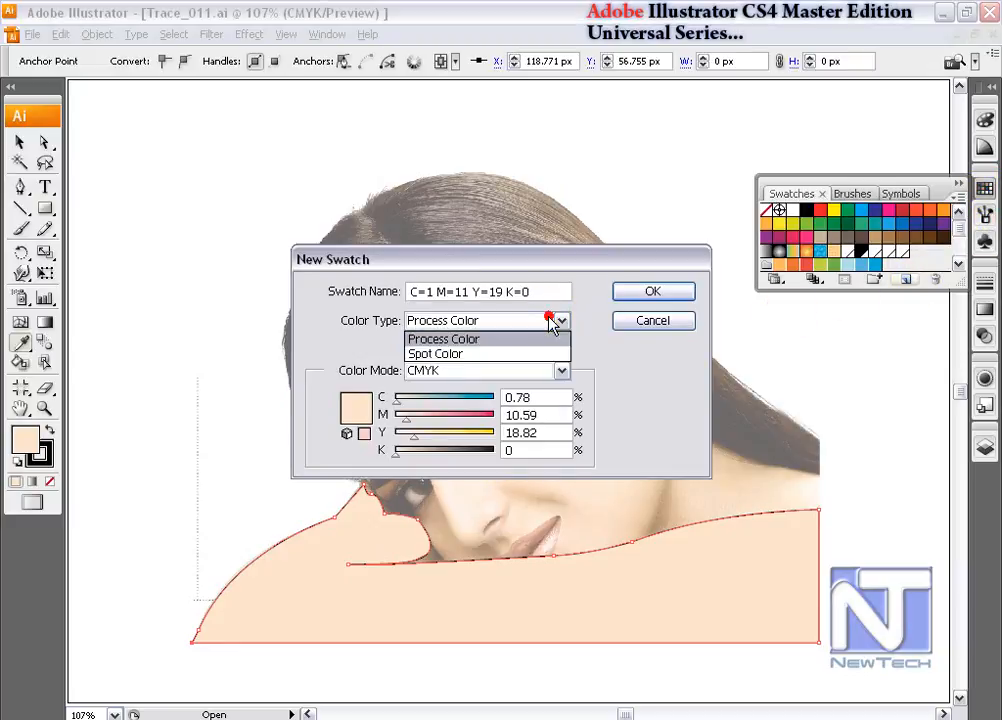
click(511, 355)
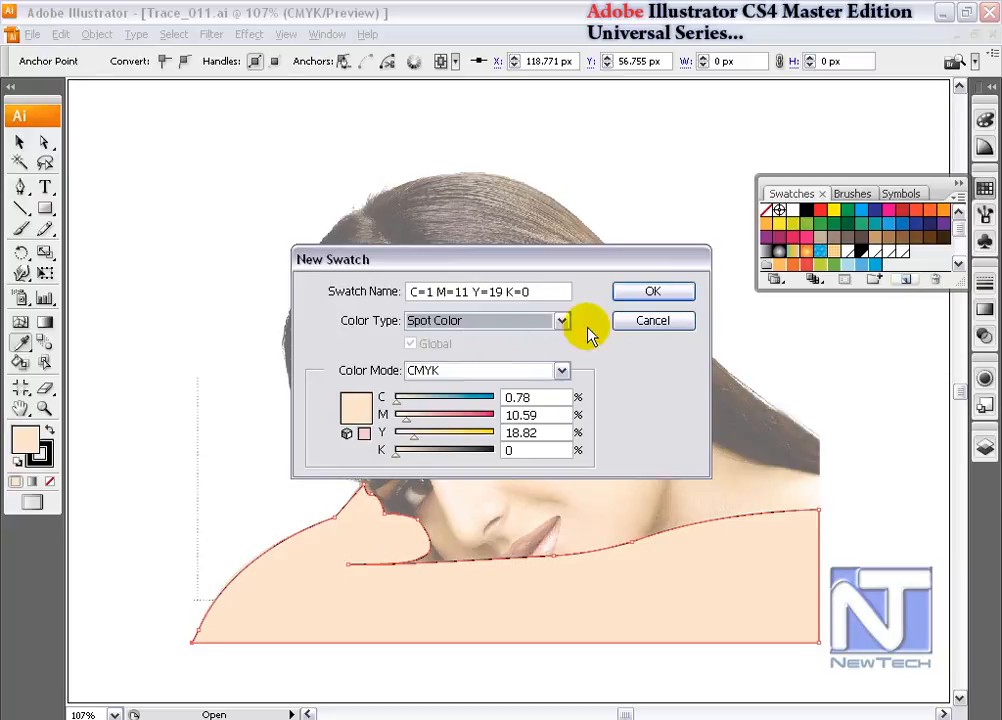
click(666, 294)
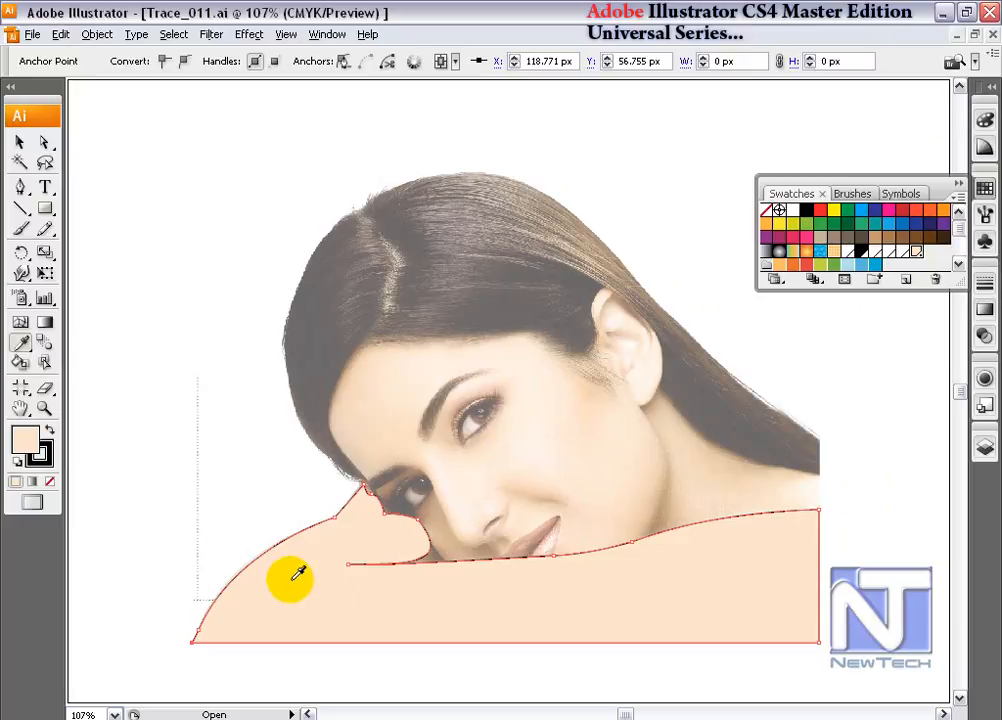
- Remove the arm shape's stroke, keep the skin-tone fill and make the fill the active colour
click(20, 142)
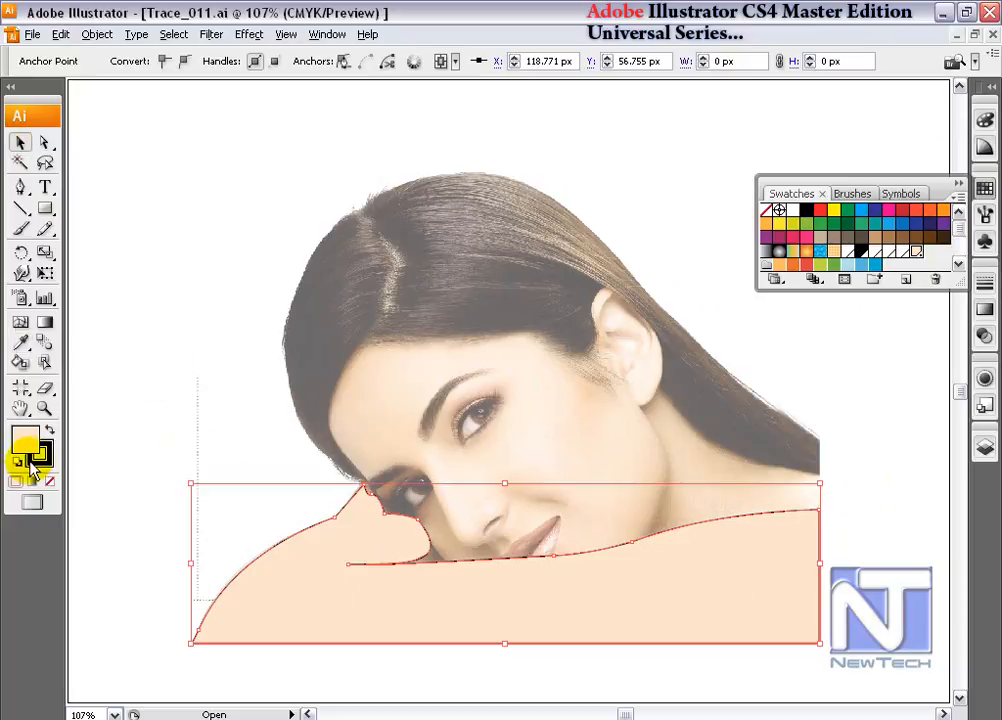
click(50, 480)
click(40, 458)
click(50, 481)
click(20, 438)
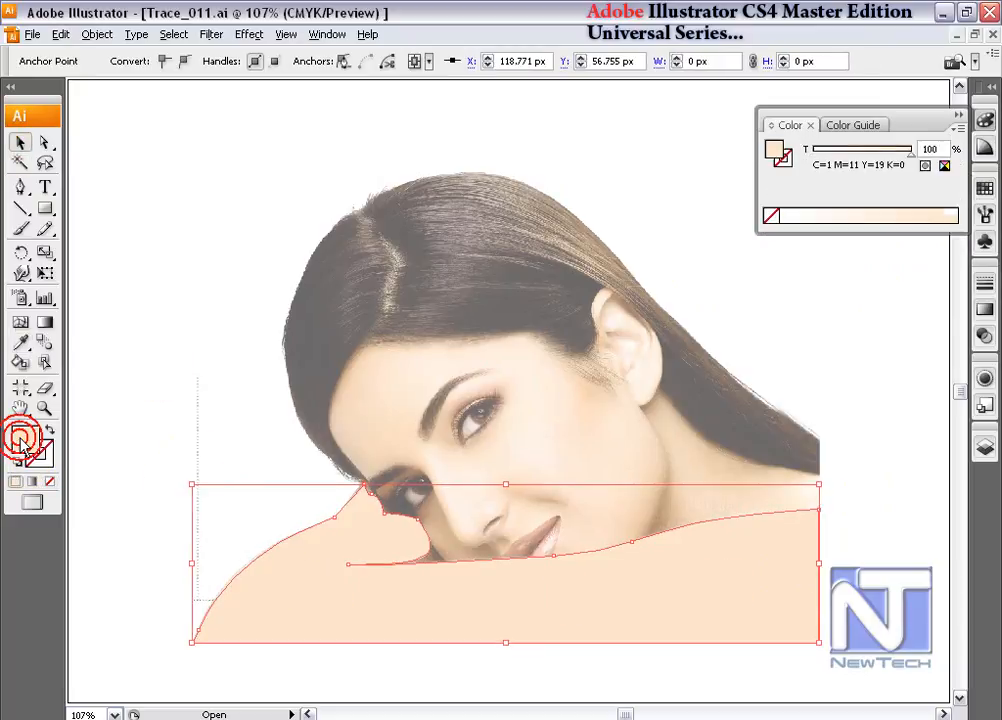
- Convert the arm shape into a gradient mesh by adding five mesh points spread across both ends and the middle
drag(418, 570, 414, 586)
click(21, 323)
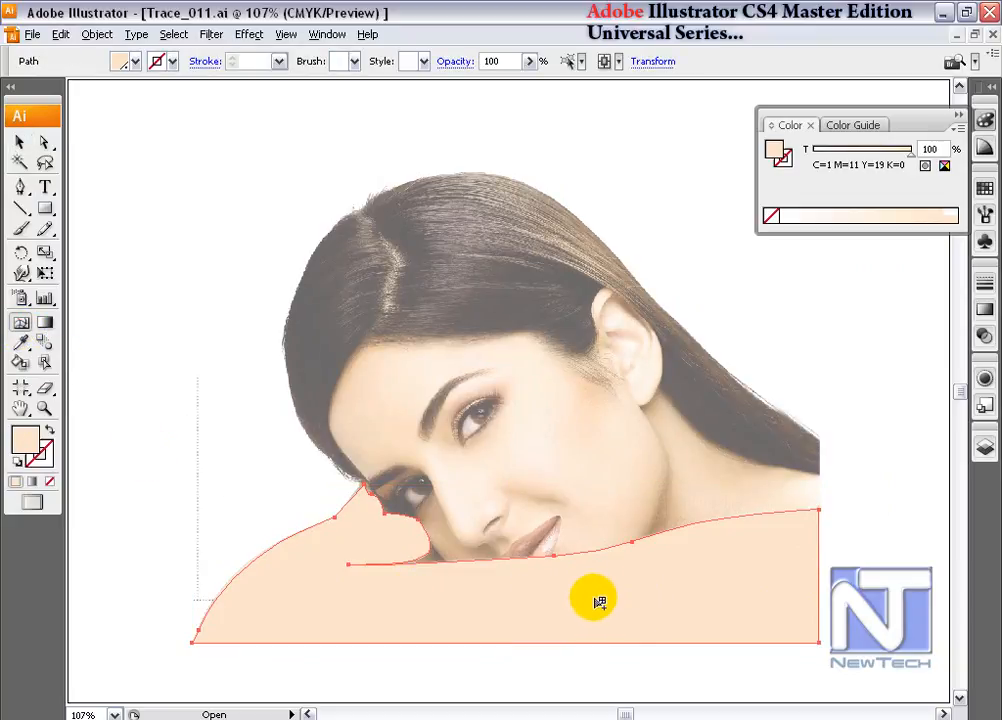
click(594, 598)
click(280, 606)
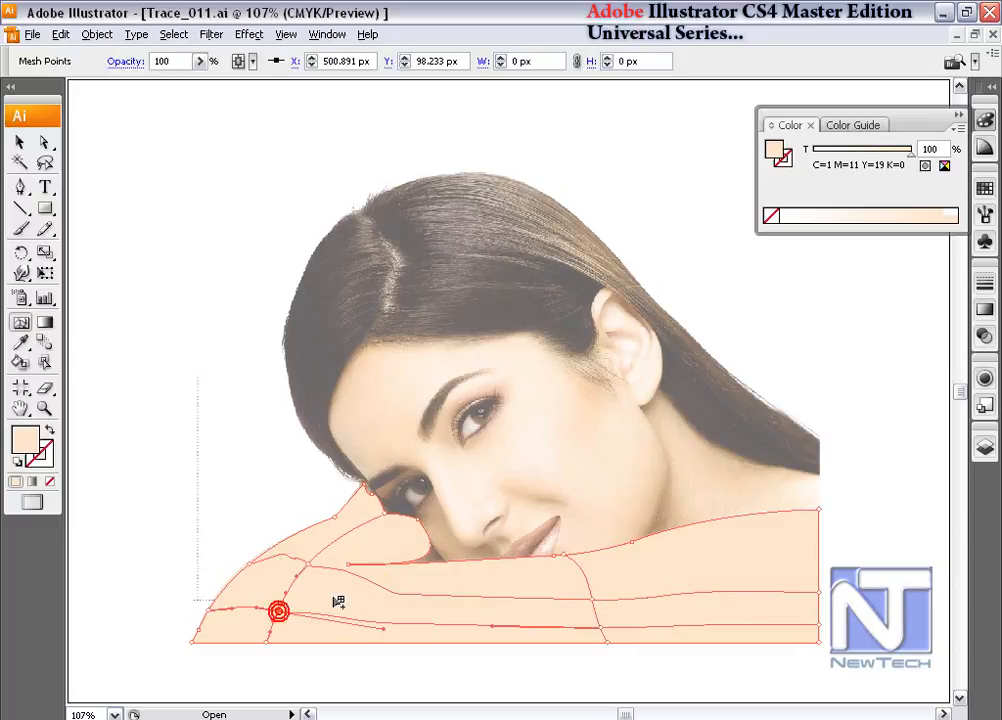
click(755, 547)
click(696, 577)
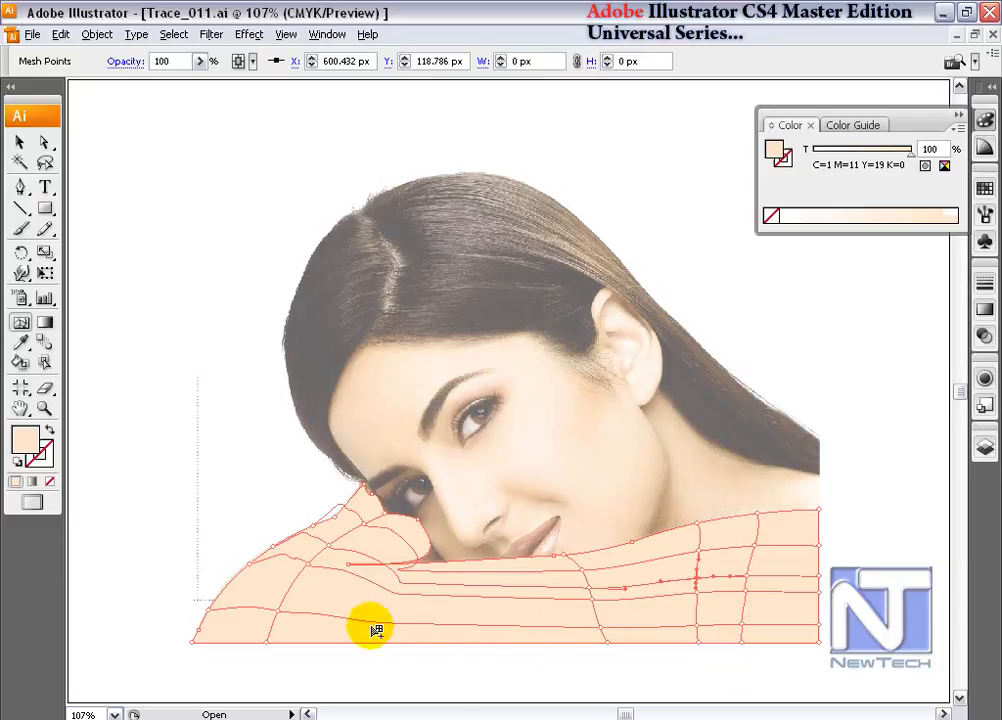
click(334, 598)
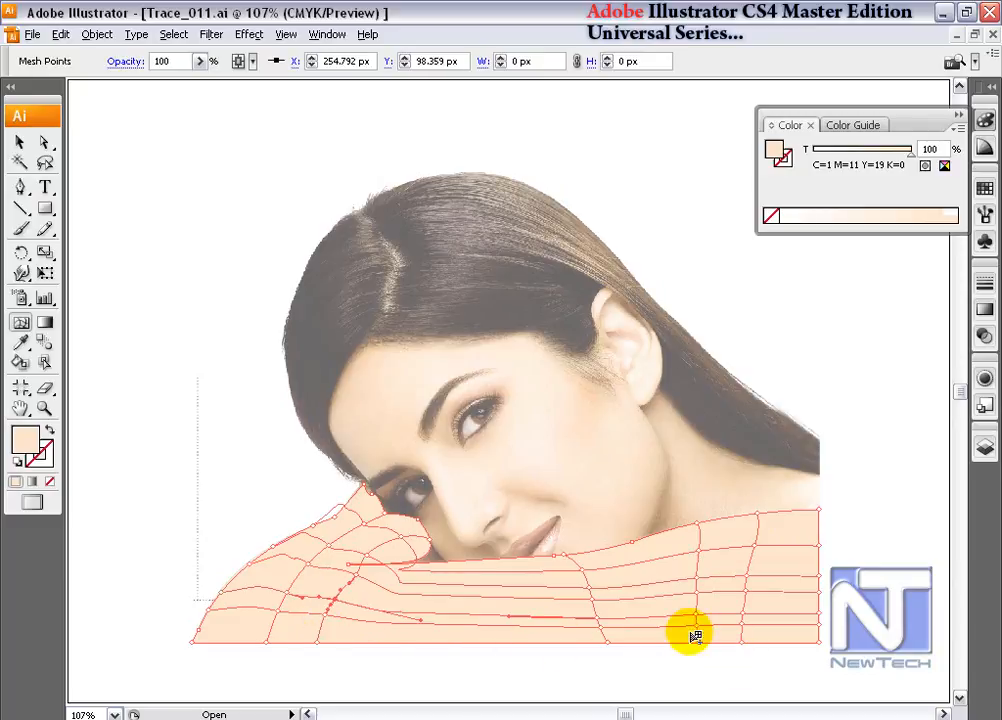
- Select the mesh patches along the arm's upper part and around the hand, and set their spot colour tint to 37%
click(45, 143)
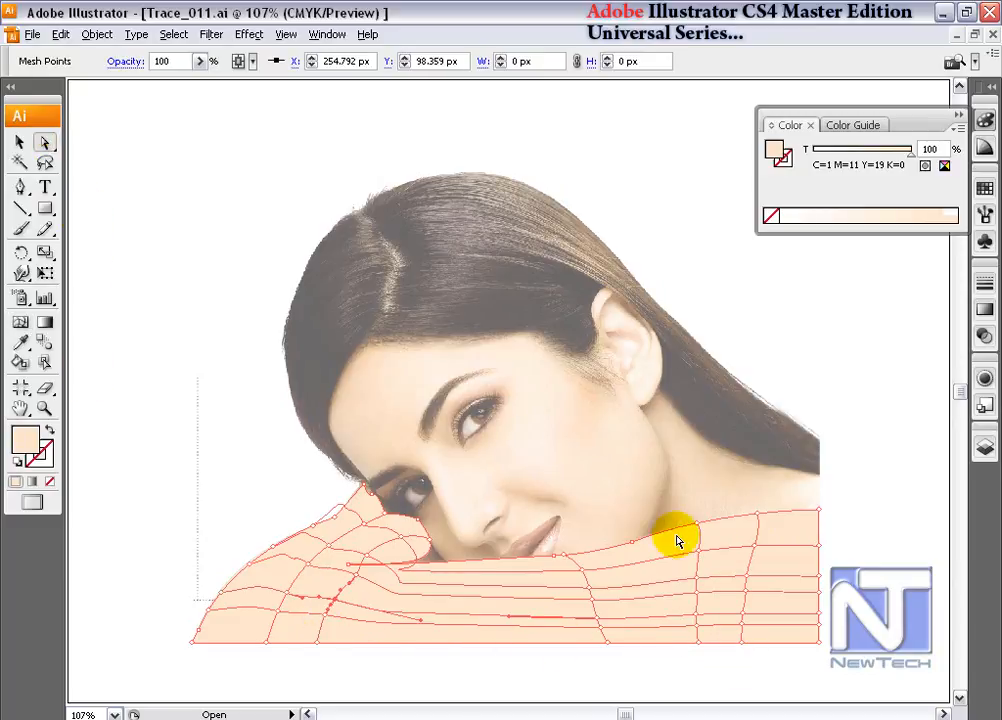
click(784, 541)
click(552, 565)
click(366, 534)
click(336, 560)
drag(337, 563, 391, 537)
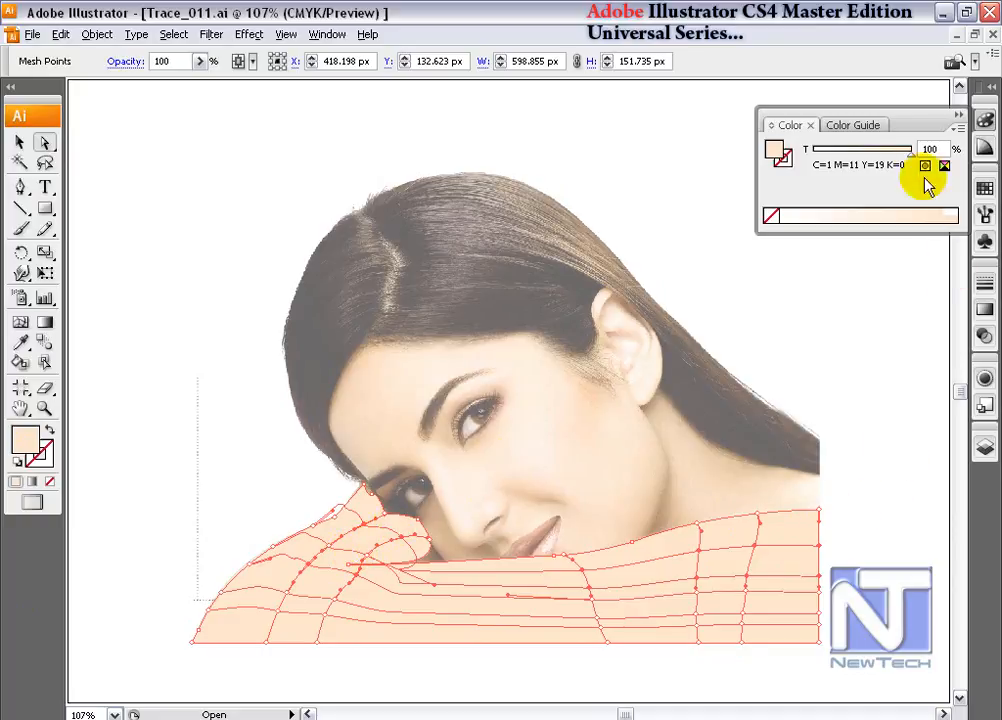
drag(913, 157, 850, 160)
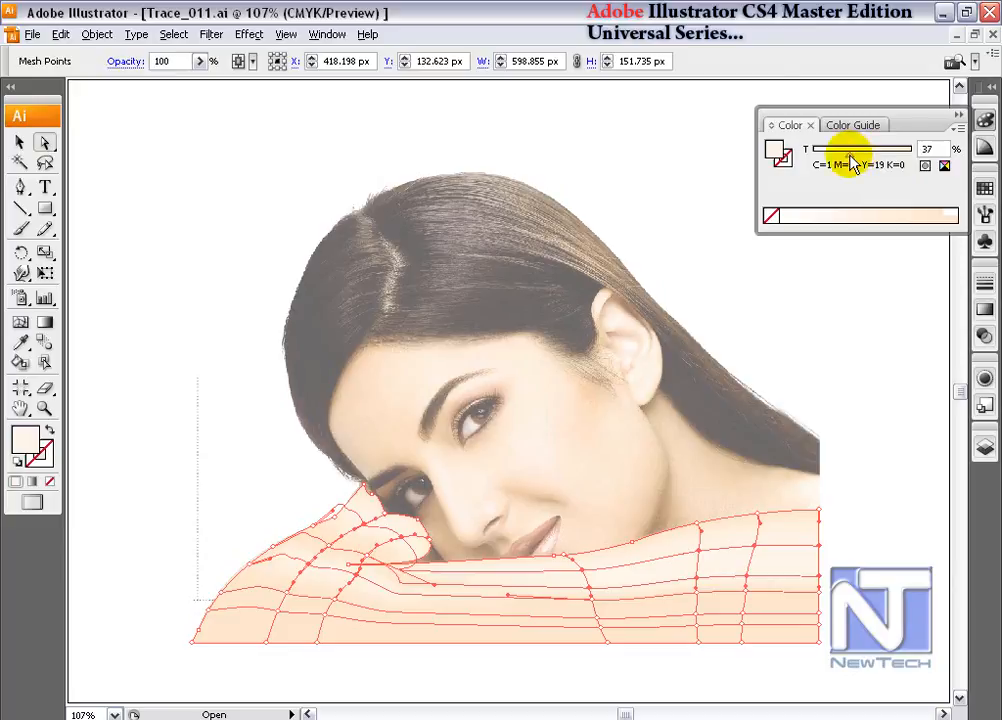
- Convert the neck shape into a gradient mesh by adding three mesh points: mid-neck, below the ear and at the shoulder end
click(720, 488)
click(713, 487)
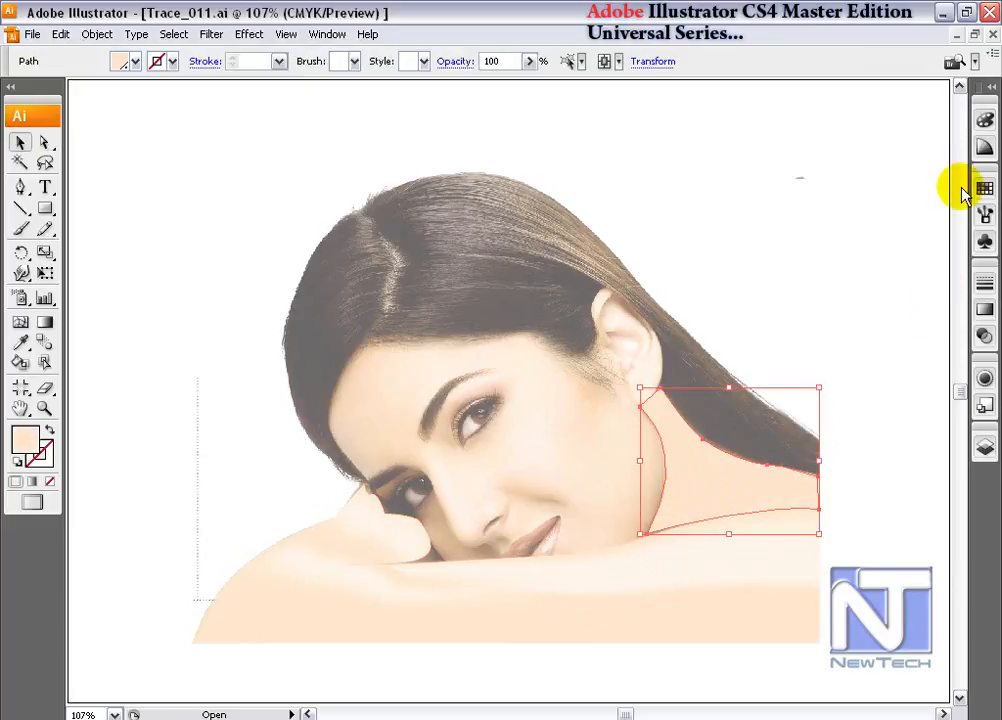
click(985, 124)
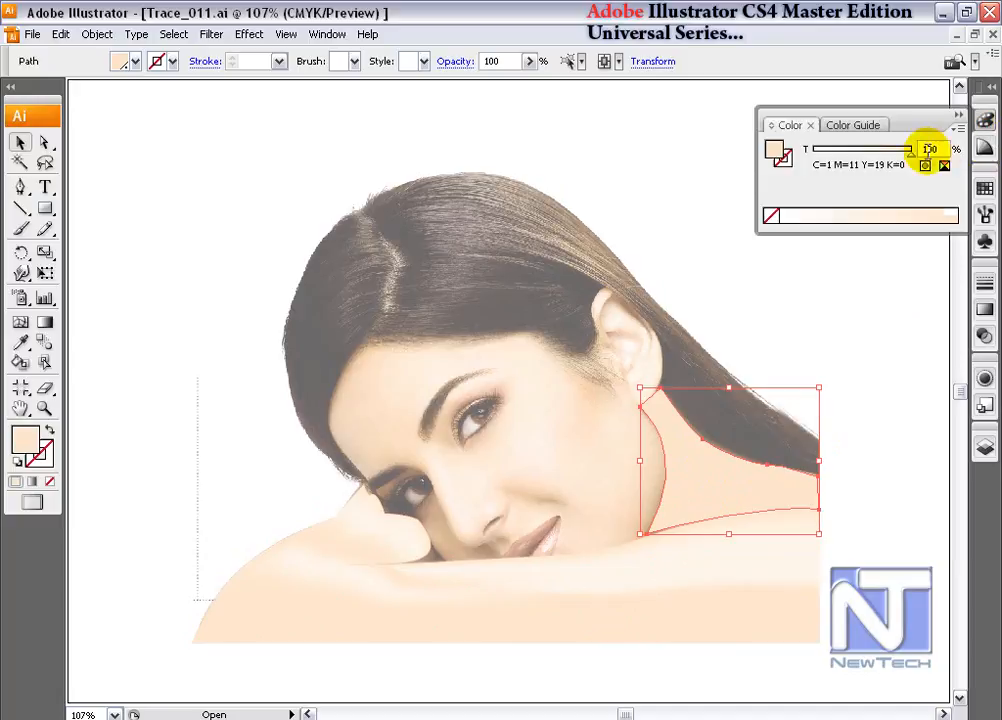
drag(912, 163, 944, 157)
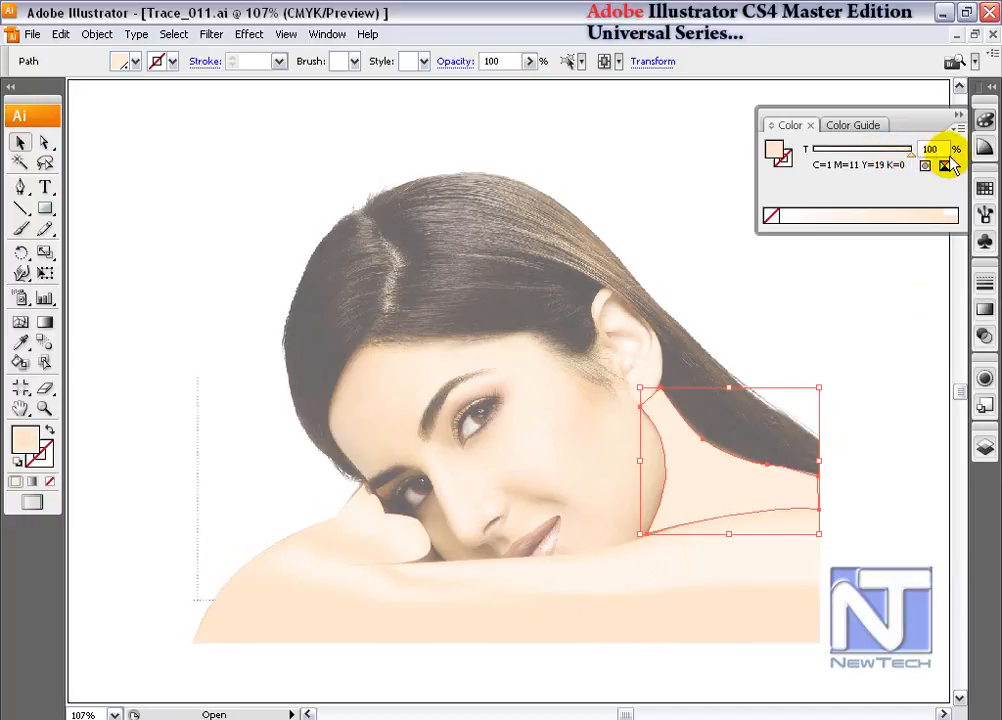
click(21, 323)
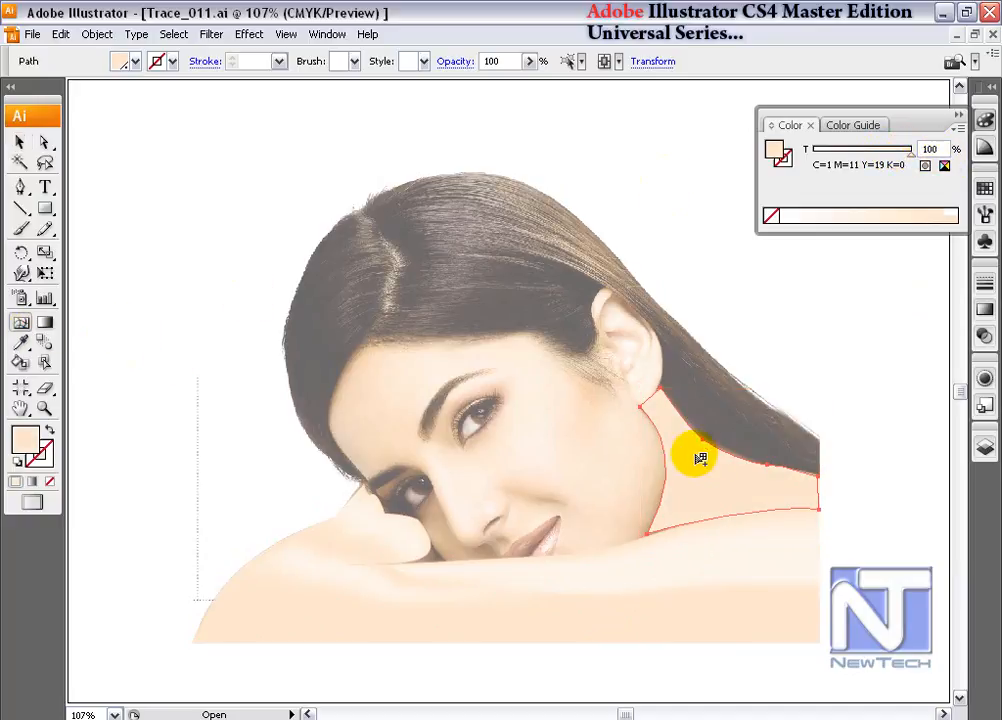
click(731, 465)
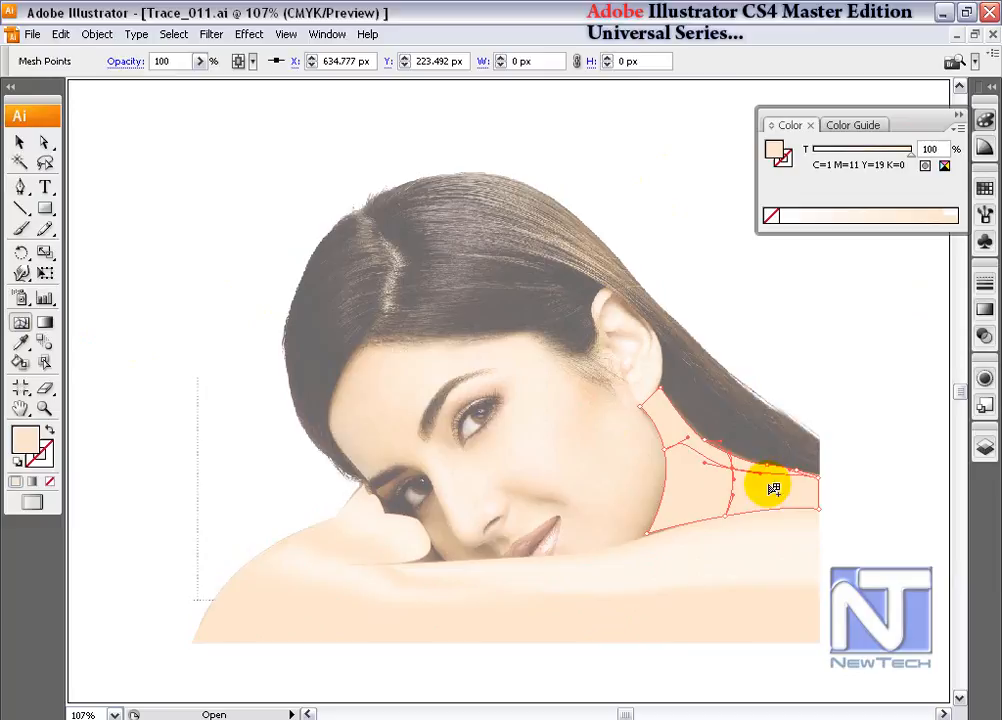
click(663, 423)
click(801, 481)
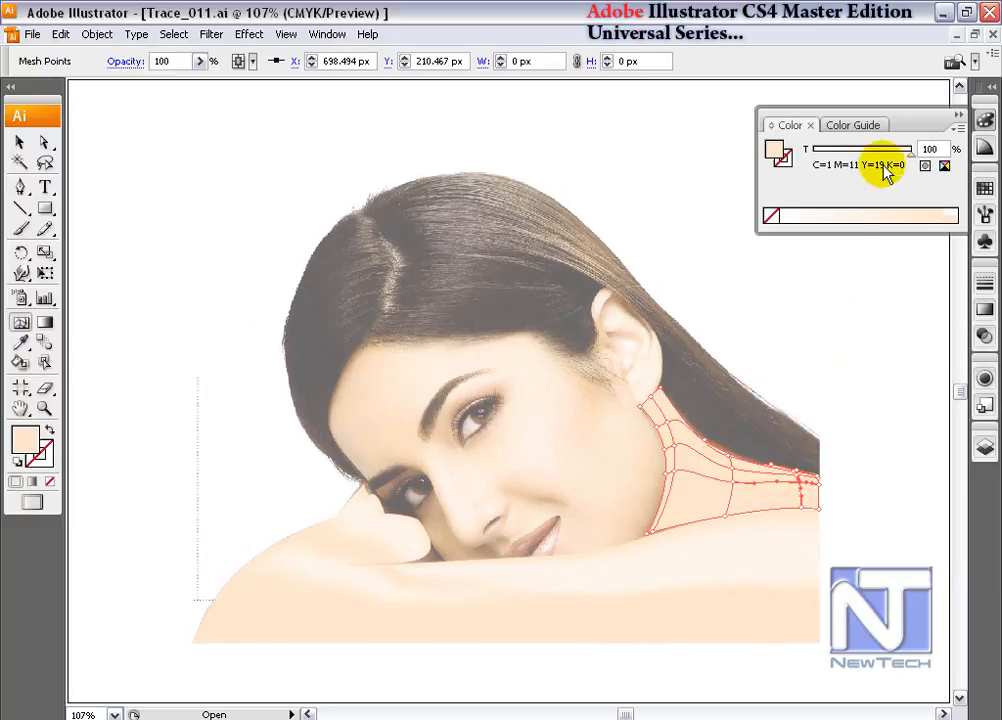
- Select the mesh patches along the neck's upper edge and set their spot colour tint to 14%
click(42, 146)
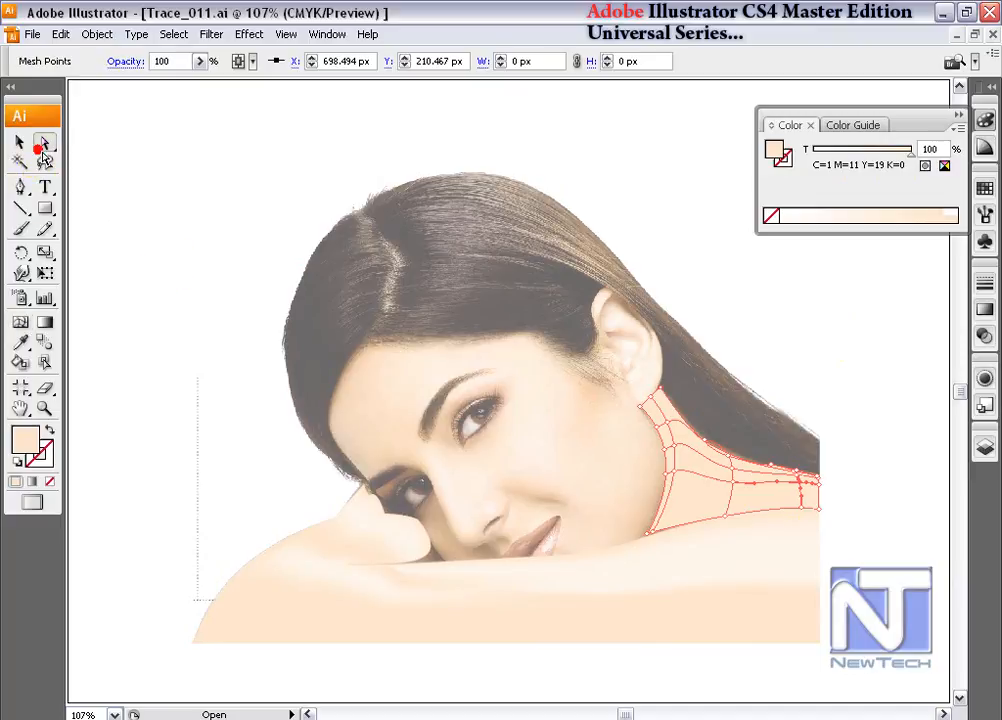
click(805, 477)
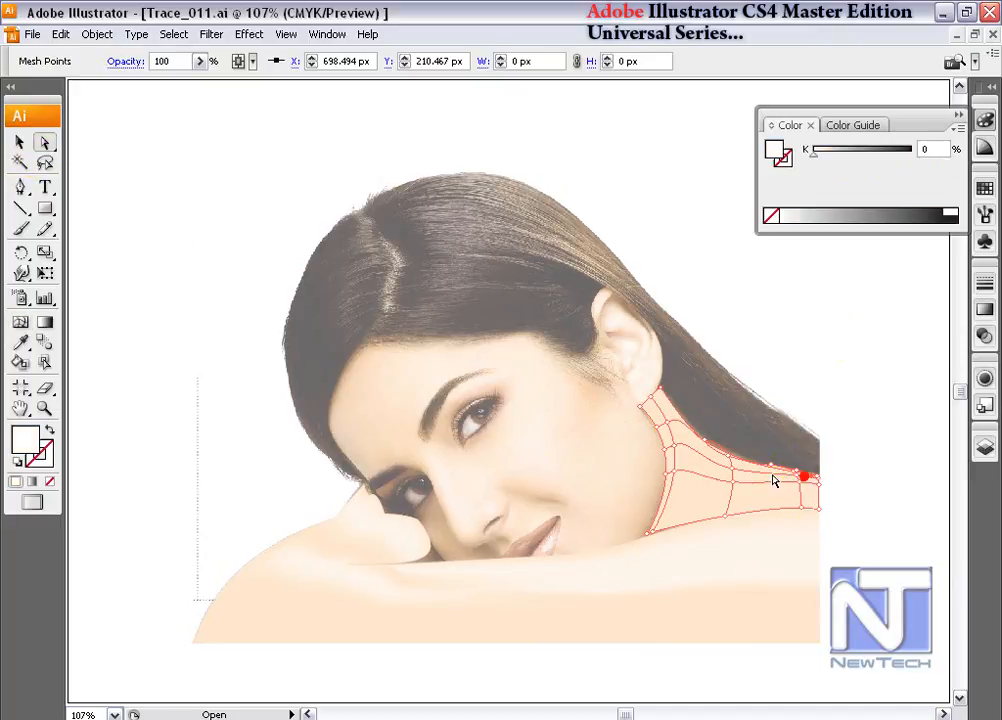
click(720, 460)
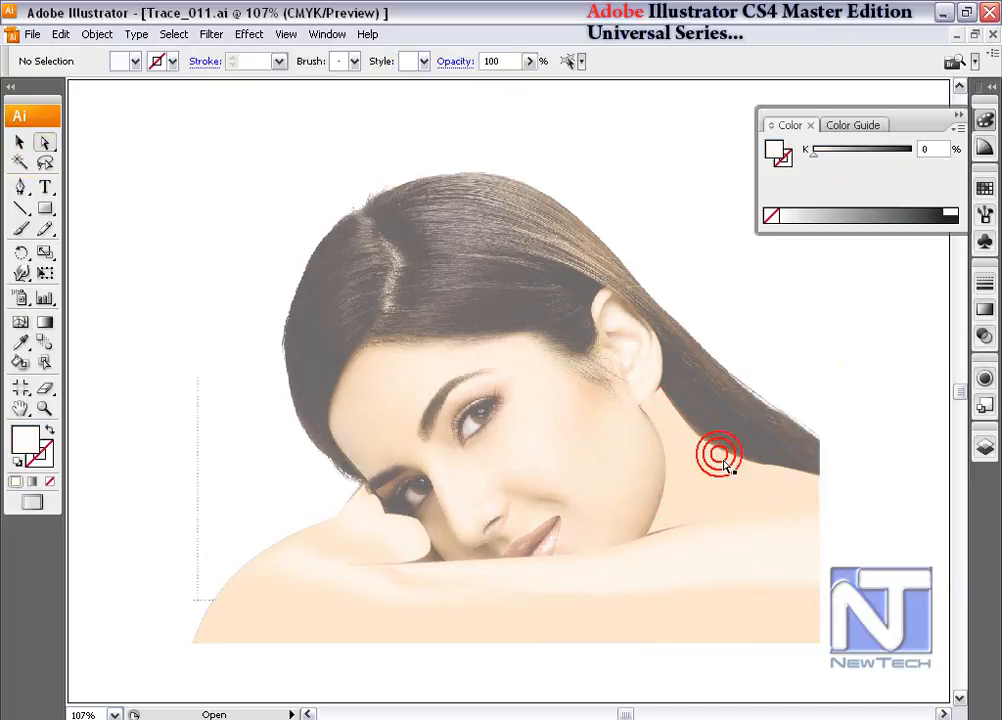
click(808, 478)
drag(768, 481, 720, 465)
click(686, 435)
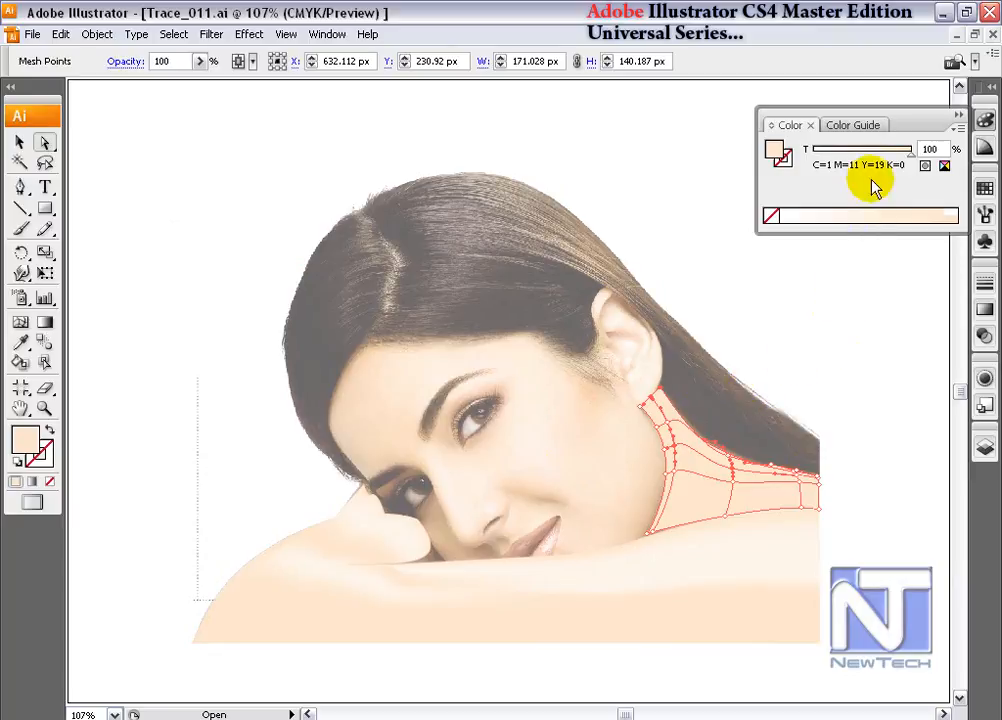
drag(913, 166, 828, 162)
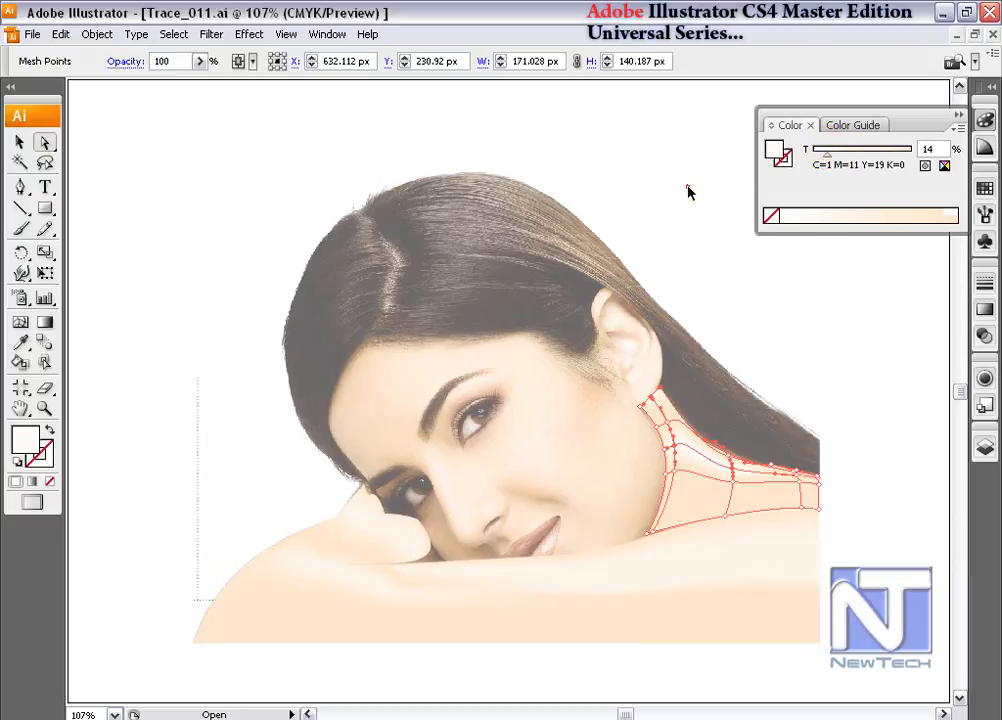
click(696, 224)
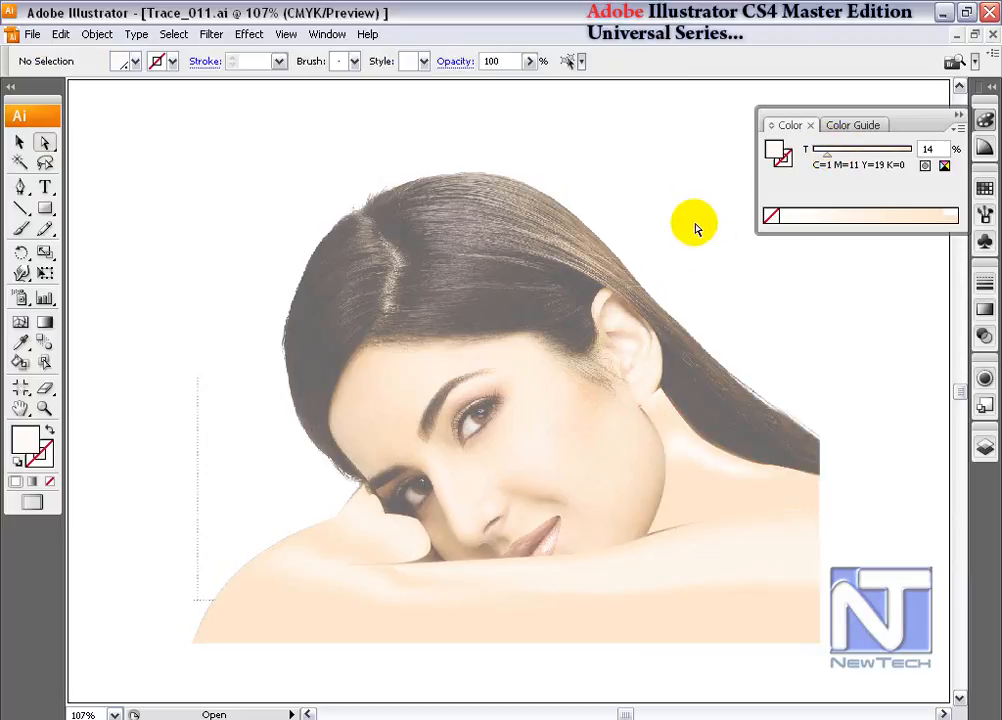
- Recolour the large mesh patch at the neck's lower edge with the greyish beige E8DCD1
click(670, 528)
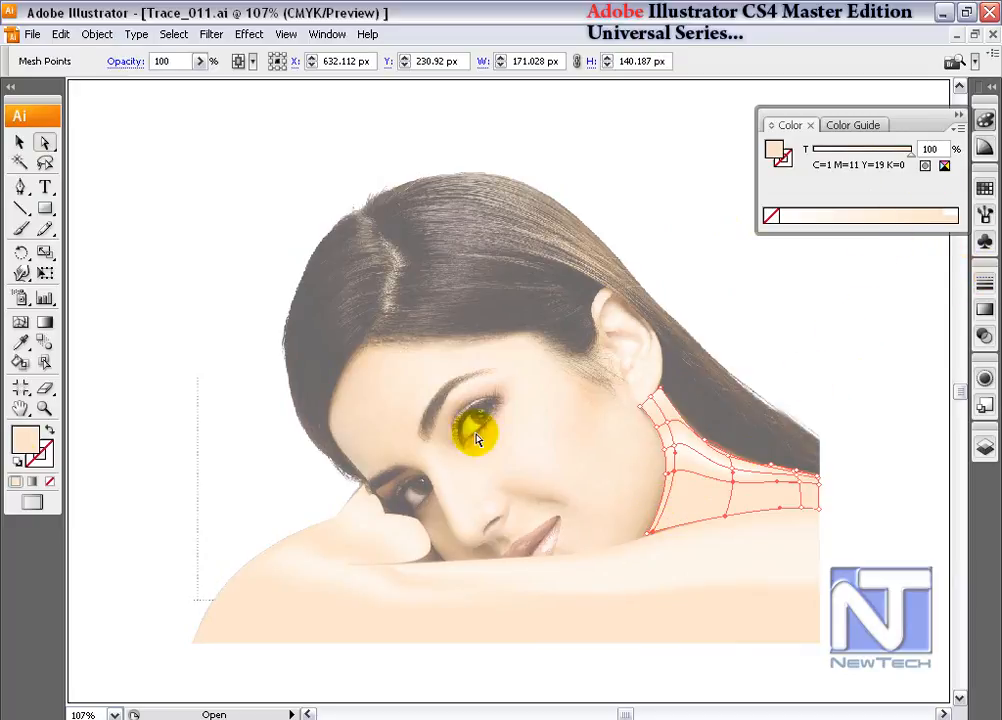
double_click(27, 440)
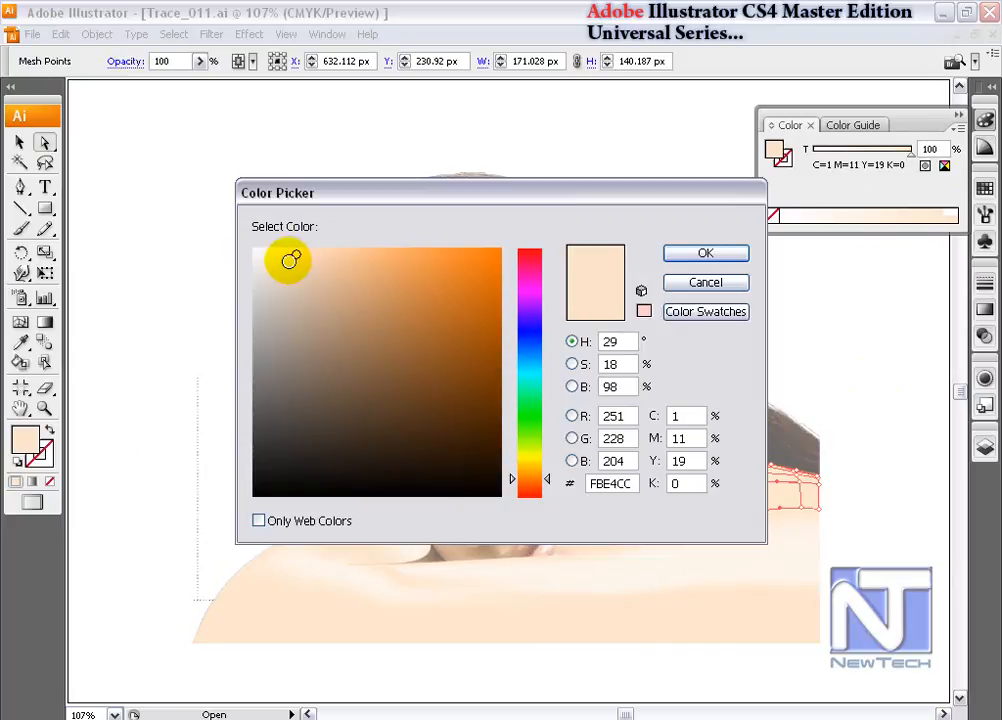
drag(294, 254, 279, 269)
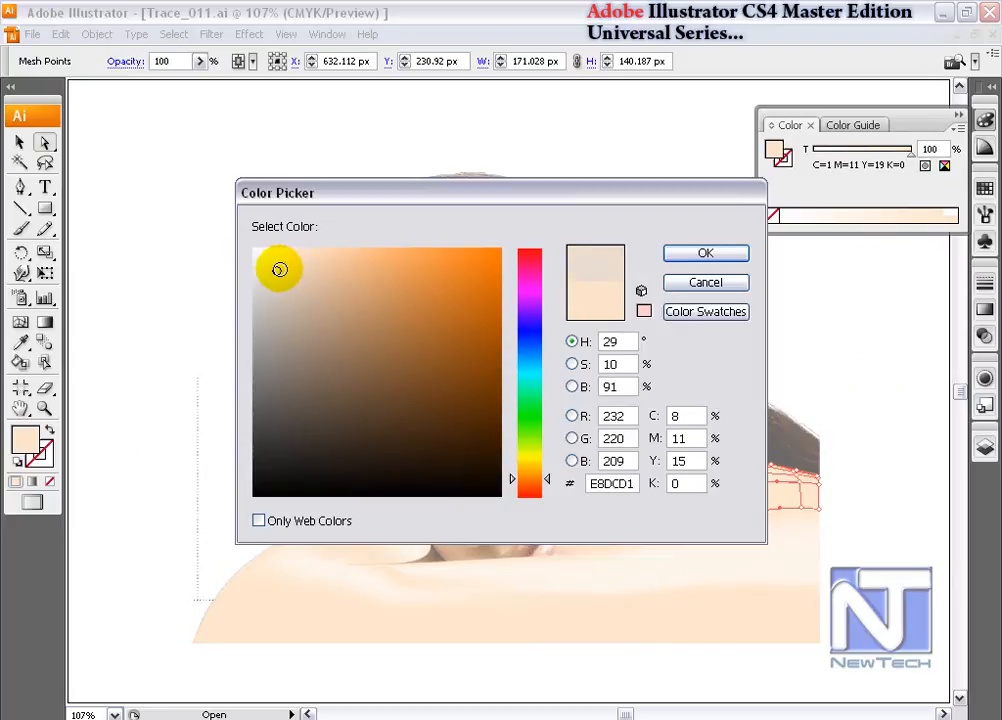
click(703, 256)
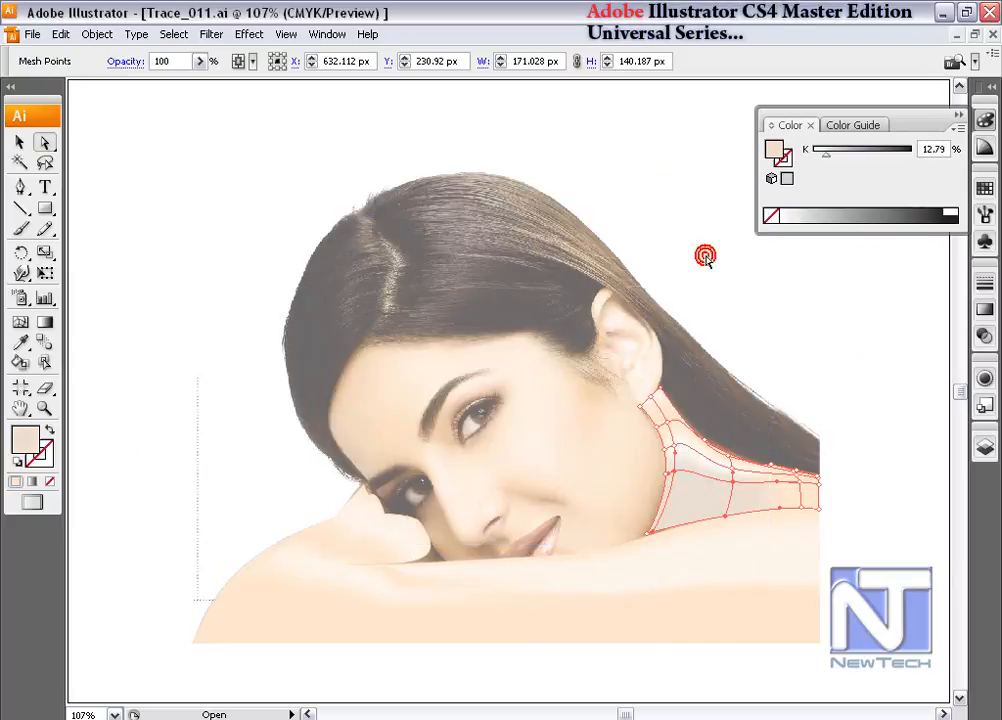
click(750, 272)
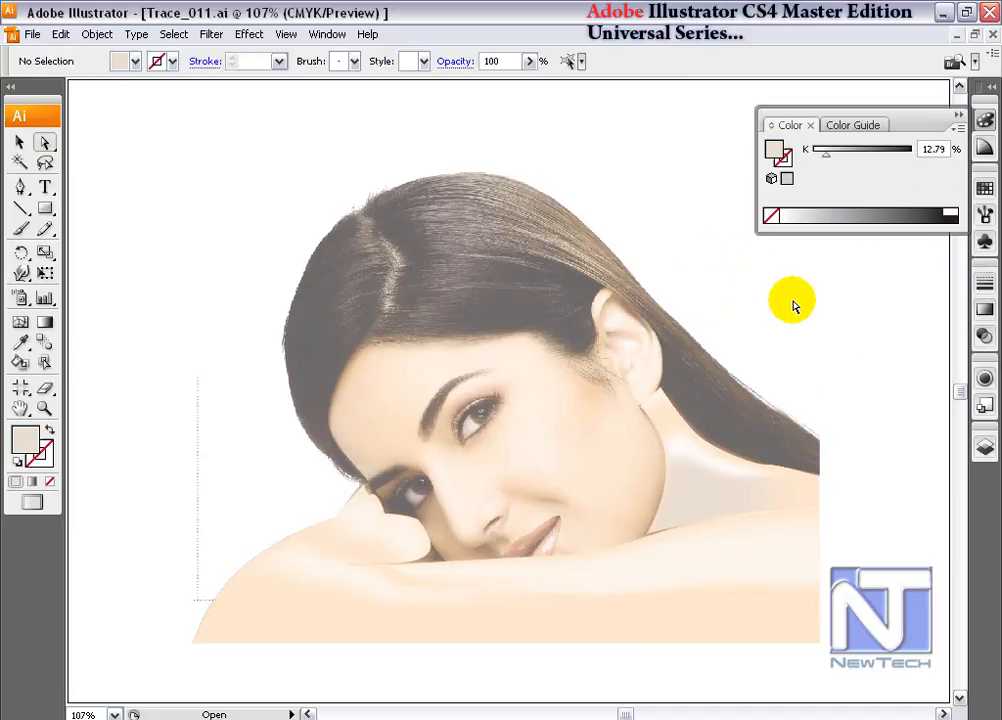
- Move the two mesh points at the neck's lower corner below the jaw onto the arm's edge to close the gap
click(691, 502)
key(ctrl+space)
drag(632, 519, 672, 541)
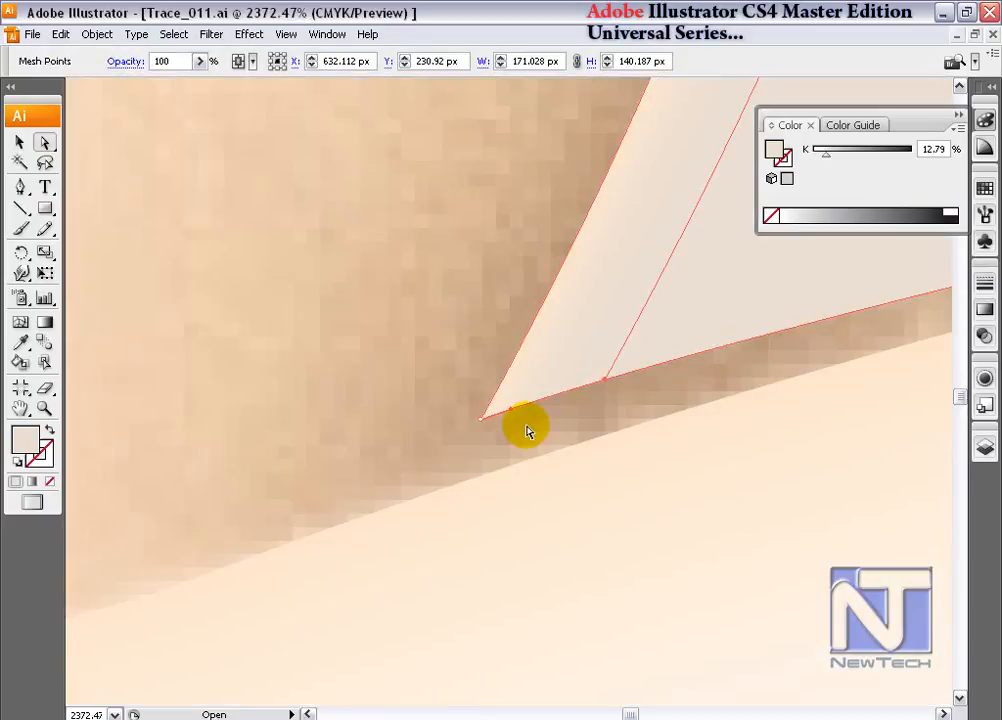
click(480, 420)
drag(480, 420, 437, 494)
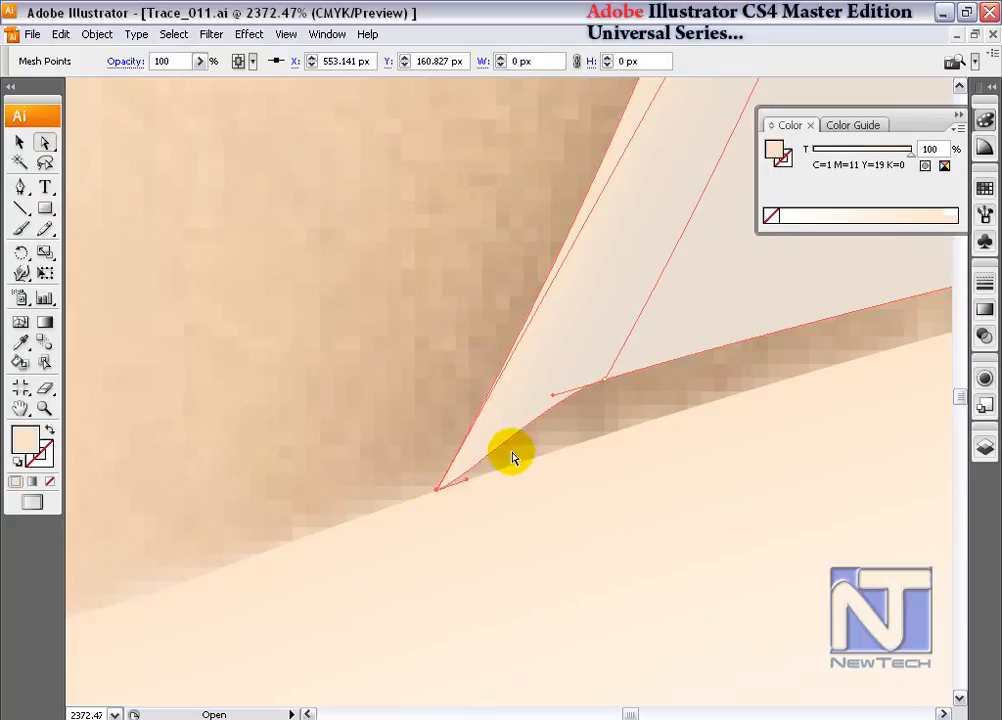
click(608, 394)
drag(608, 394, 616, 436)
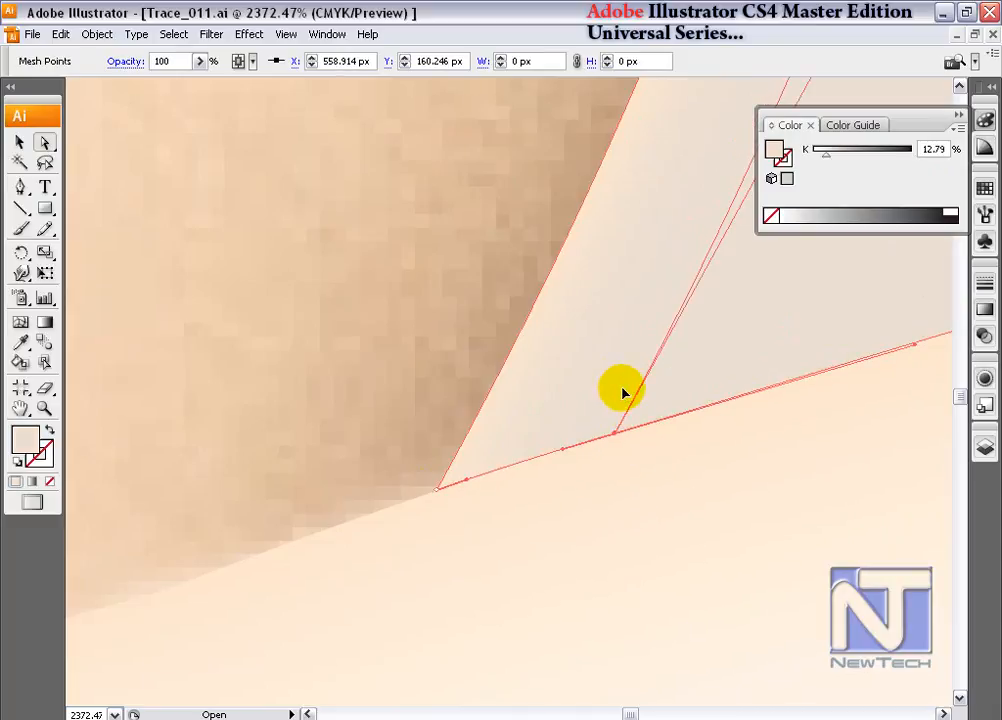
key(ctrl+0)
click(770, 350)
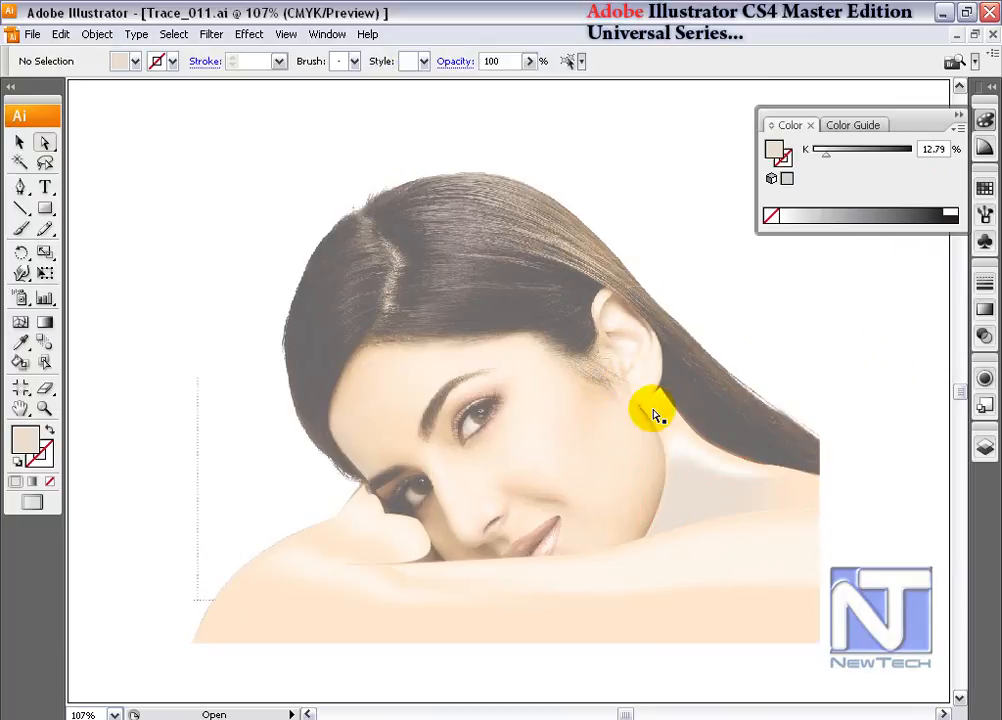
- Start a Pen tool path at the jaw below the ear, tracing around the ear and along the forehead hairline
click(20, 187)
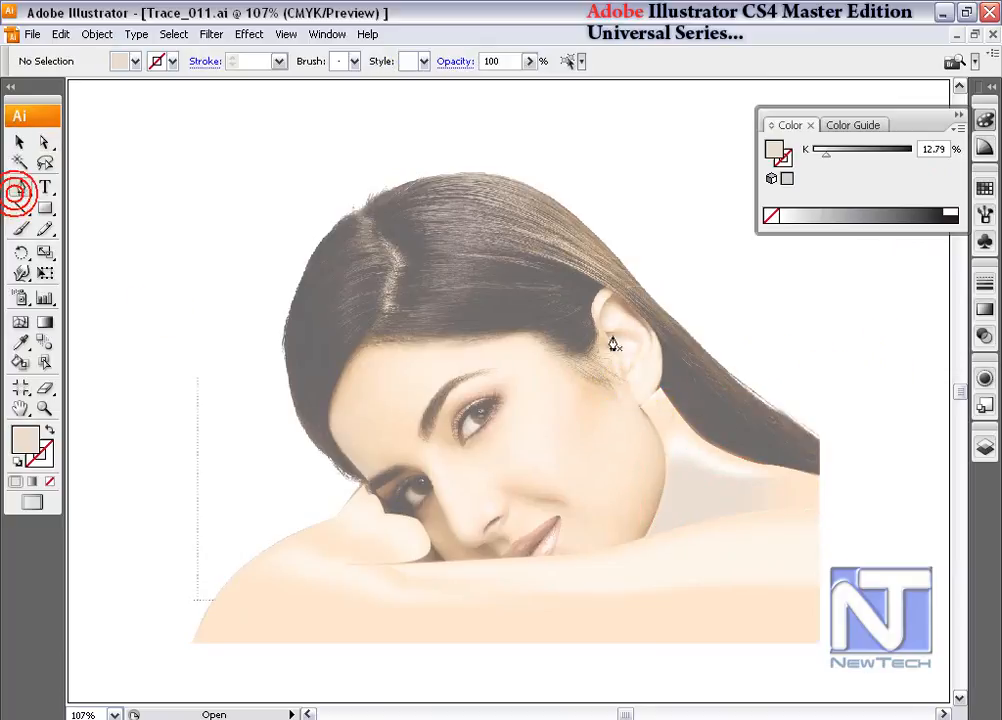
click(639, 407)
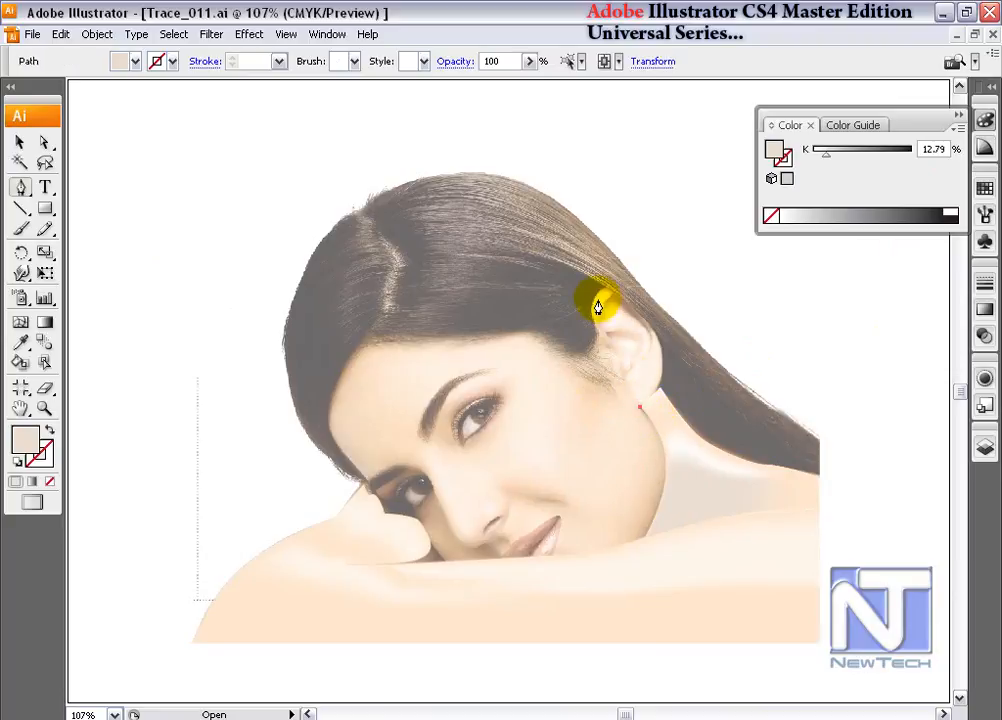
drag(565, 285, 595, 357)
click(594, 348)
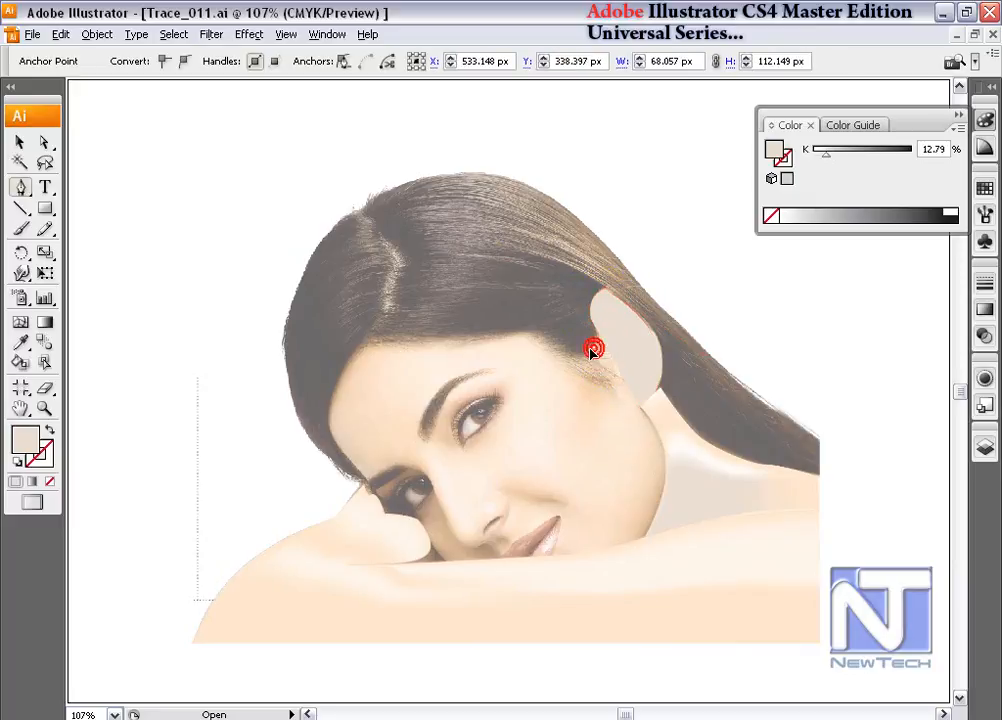
drag(540, 338, 512, 331)
click(369, 340)
drag(362, 345, 317, 336)
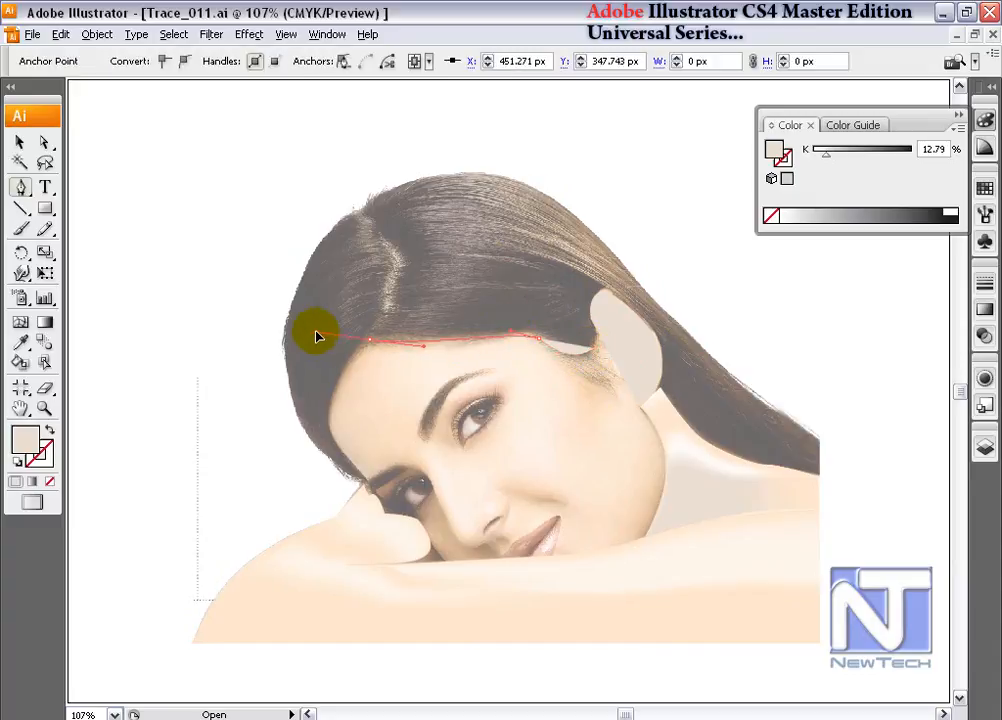
- Continue the face path down the forehead, around the hand, along the arm and up the jaw, closing it below the ear
click(328, 421)
mouse_move(327, 456)
mouse_down()
mouse_move(364, 479)
mouse_move(390, 515)
mouse_move(399, 478)
mouse_move(358, 474)
mouse_move(376, 501)
mouse_move(419, 515)
mouse_move(420, 544)
mouse_move(430, 548)
mouse_move(420, 559)
mouse_move(436, 548)
mouse_move(417, 568)
mouse_move(405, 561)
mouse_move(444, 568)
mouse_up()
click(361, 481)
click(384, 505)
click(444, 562)
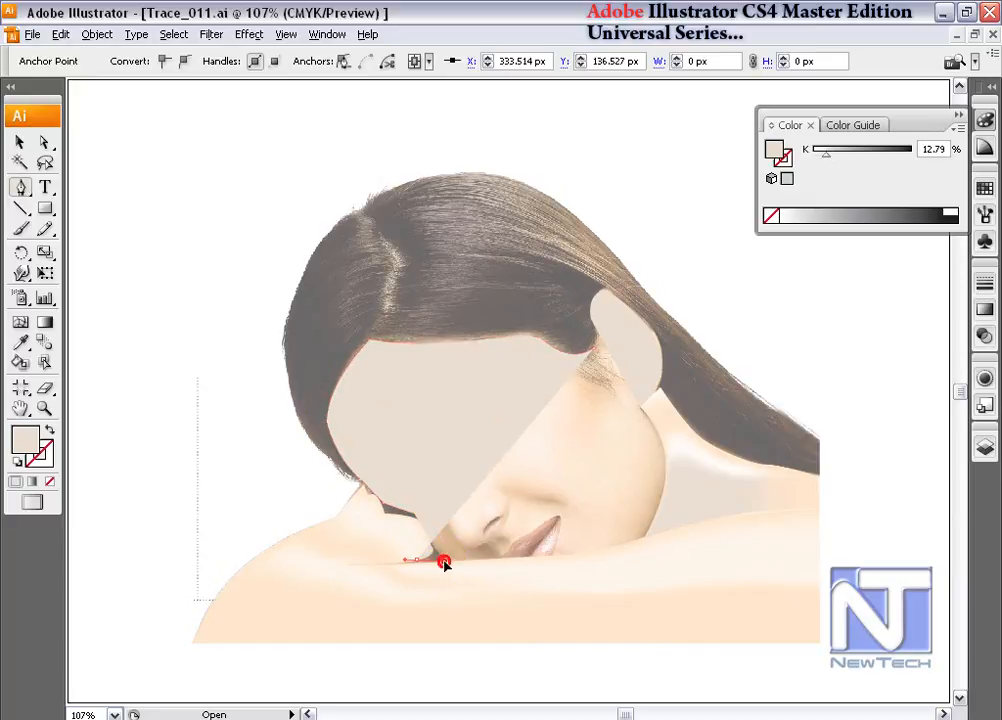
click(564, 556)
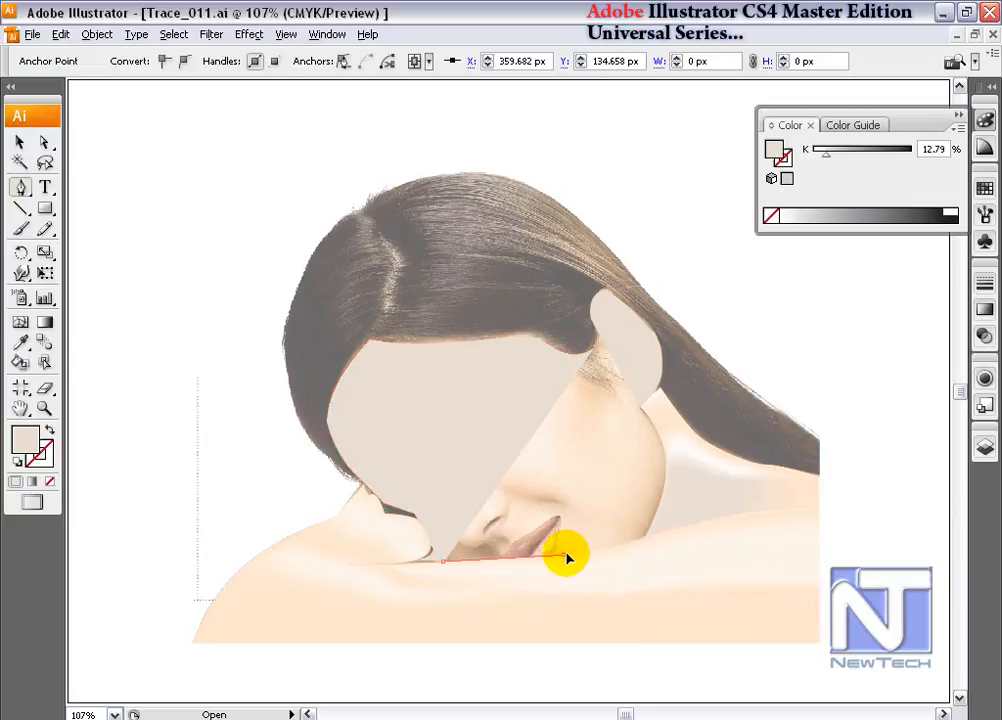
click(644, 533)
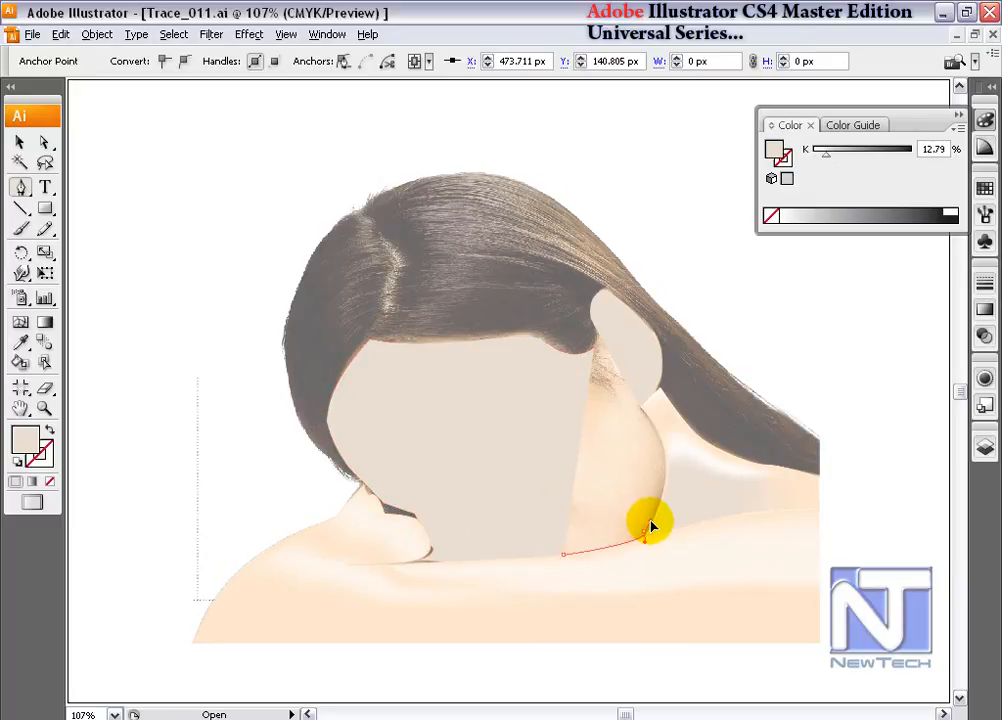
drag(641, 407, 590, 349)
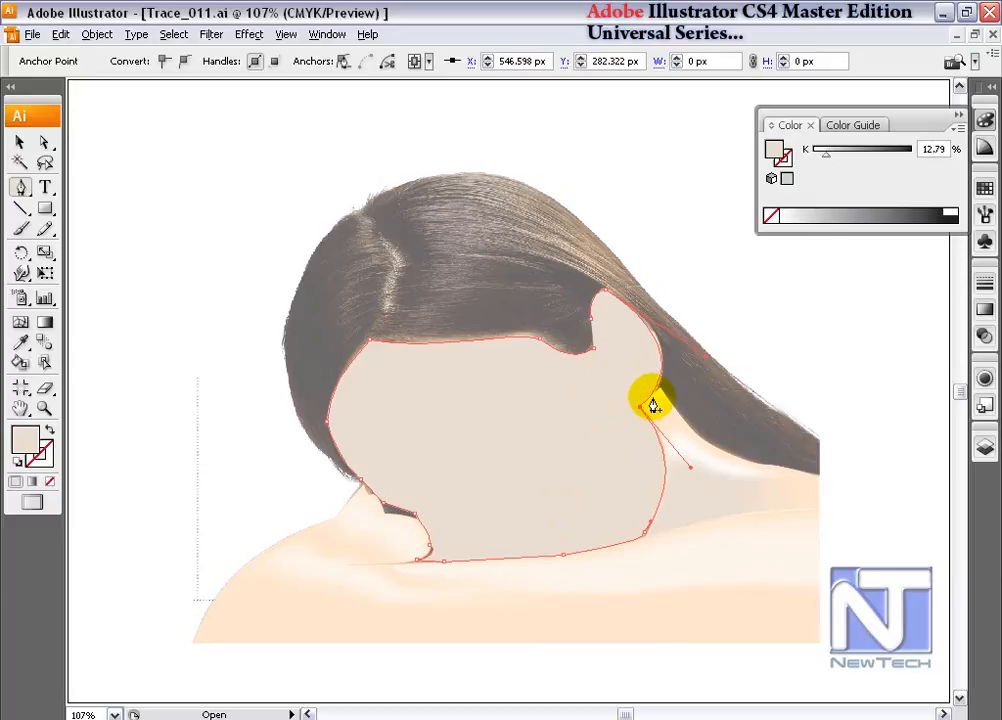
click(660, 393)
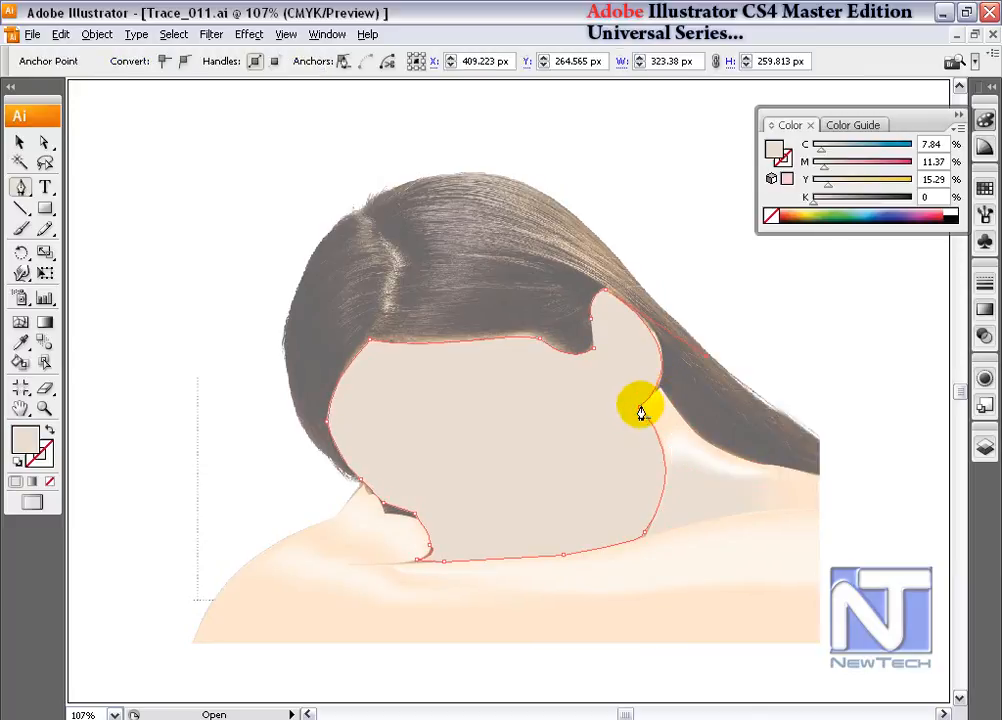
- Reselect the face shape and adjust its fill to C 6.97%, M 10.11%, Y 16%, K 0%
click(45, 143)
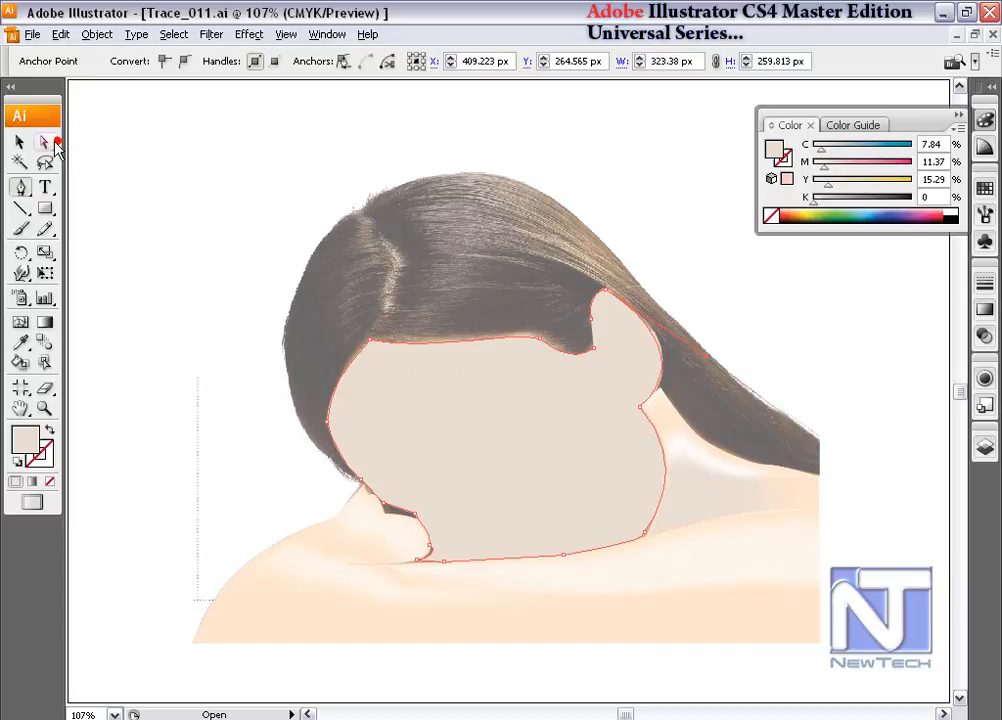
click(176, 147)
click(555, 396)
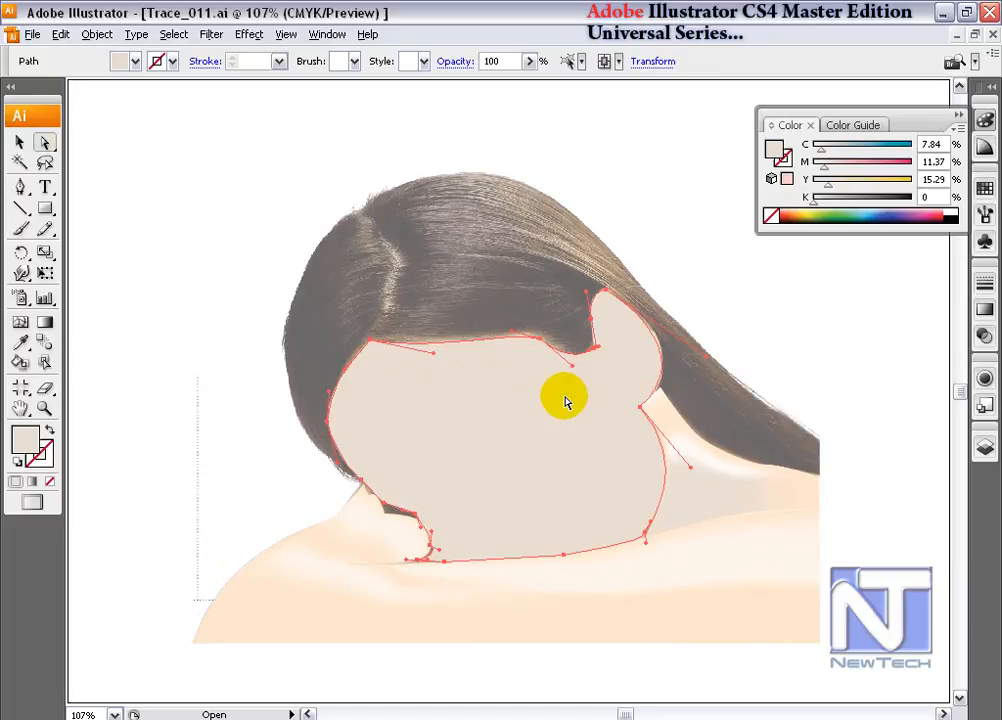
click(638, 167)
click(530, 456)
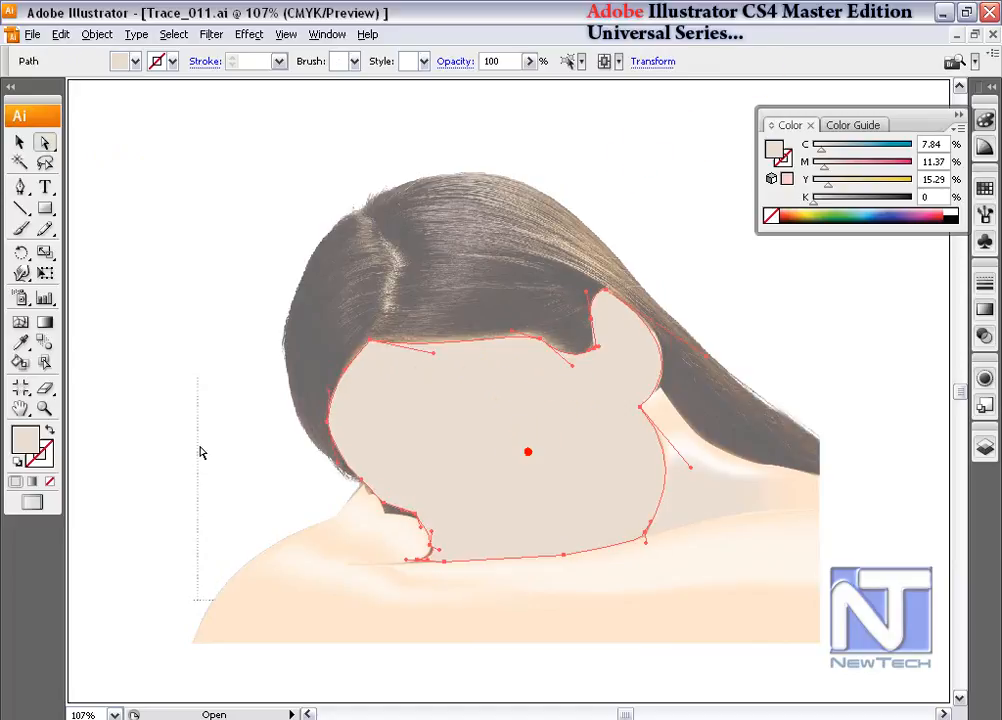
drag(828, 186, 829, 186)
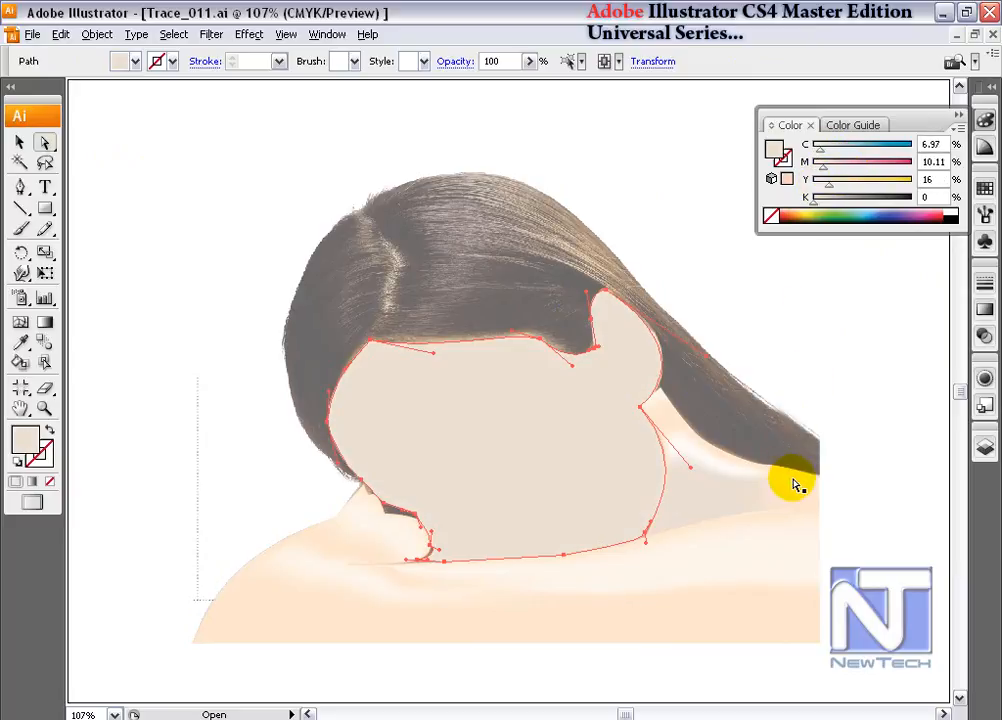
- Fill the face shape with a skin tone sampled from the neck's shoulder end and lighten it to C 0.52%, M 4.71%, Y 8%
click(20, 341)
click(812, 474)
click(838, 124)
click(783, 125)
click(830, 186)
drag(830, 187, 822, 187)
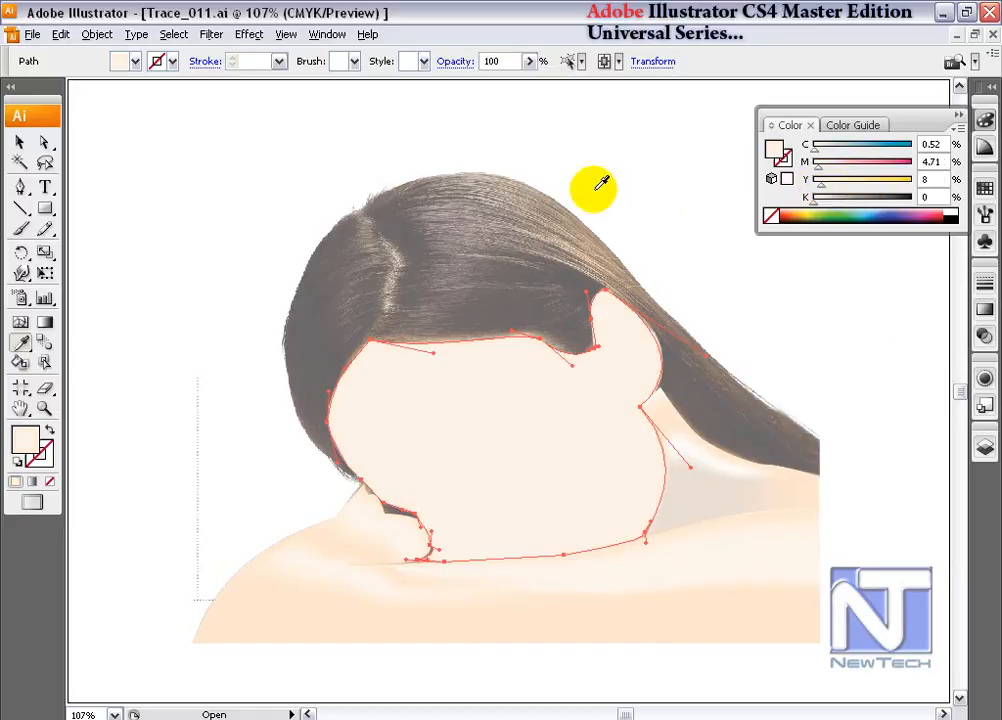
- Deselect the artwork, reselect the face shape and toggle the visibility of its path in Layer 2
click(18, 143)
click(123, 114)
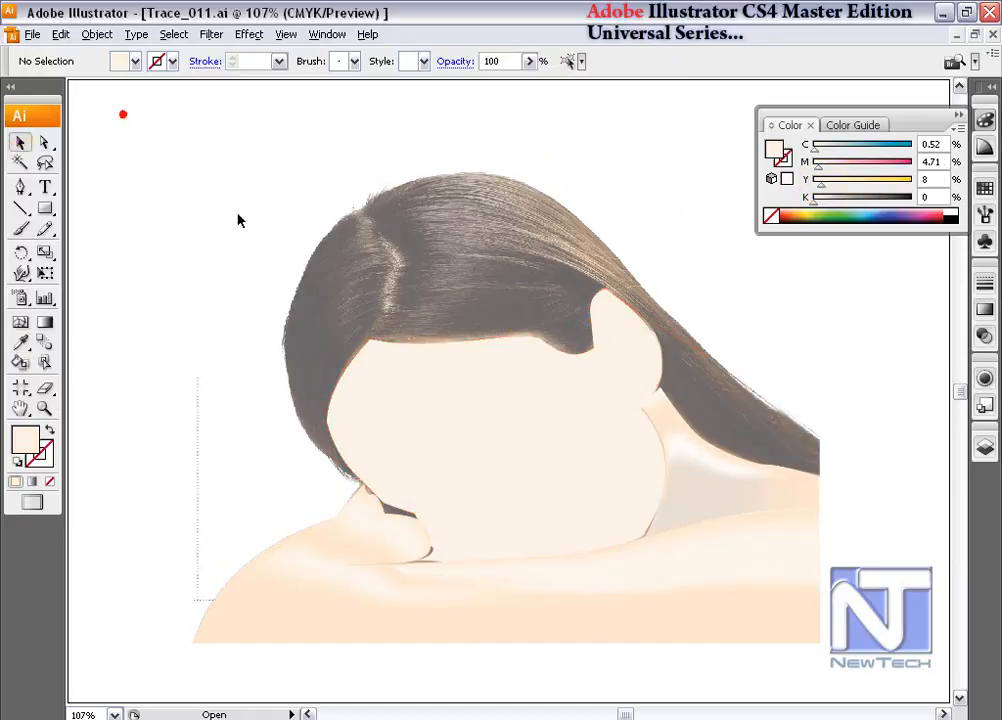
click(506, 414)
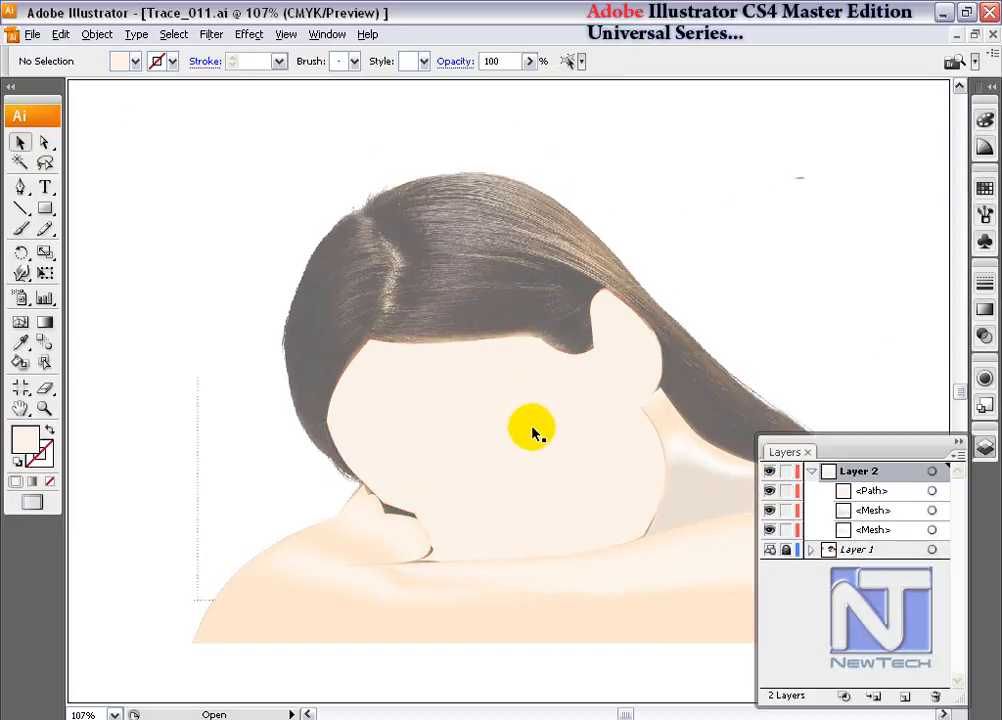
click(532, 433)
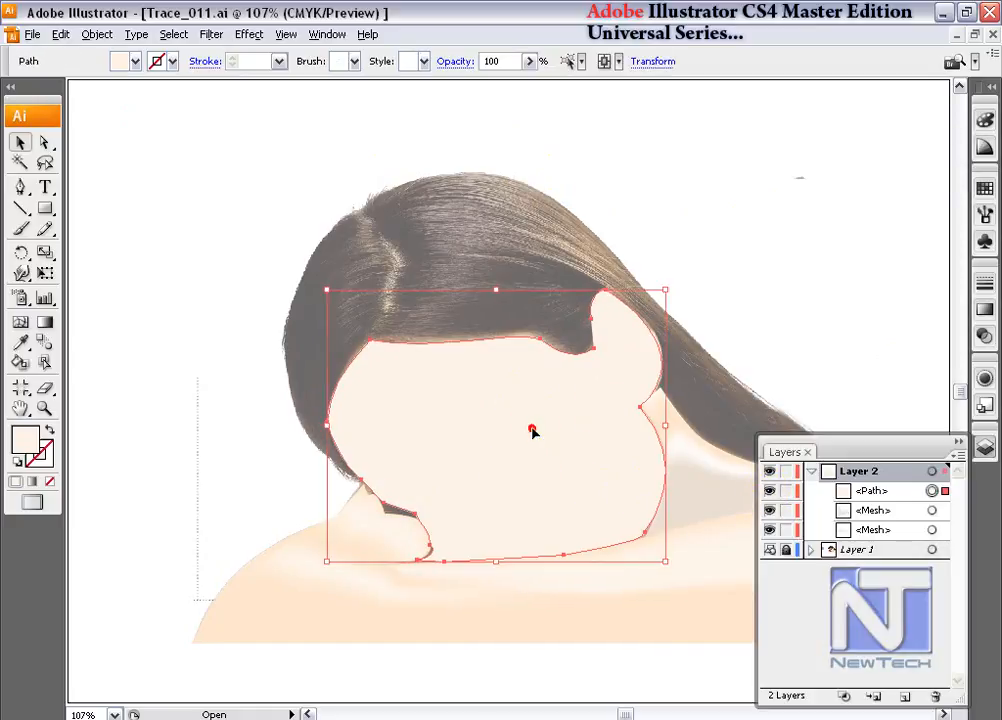
click(768, 493)
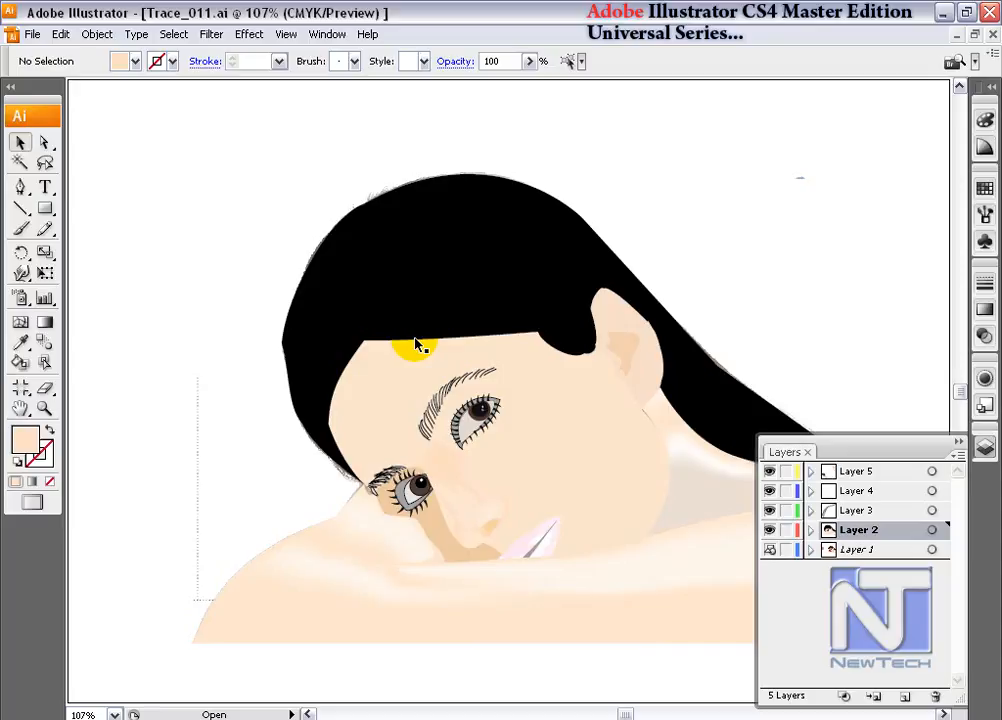
- Inspect how the five-layer version is built by selecting its face shape, arm mesh, neck mesh, pupil and eye white
click(576, 416)
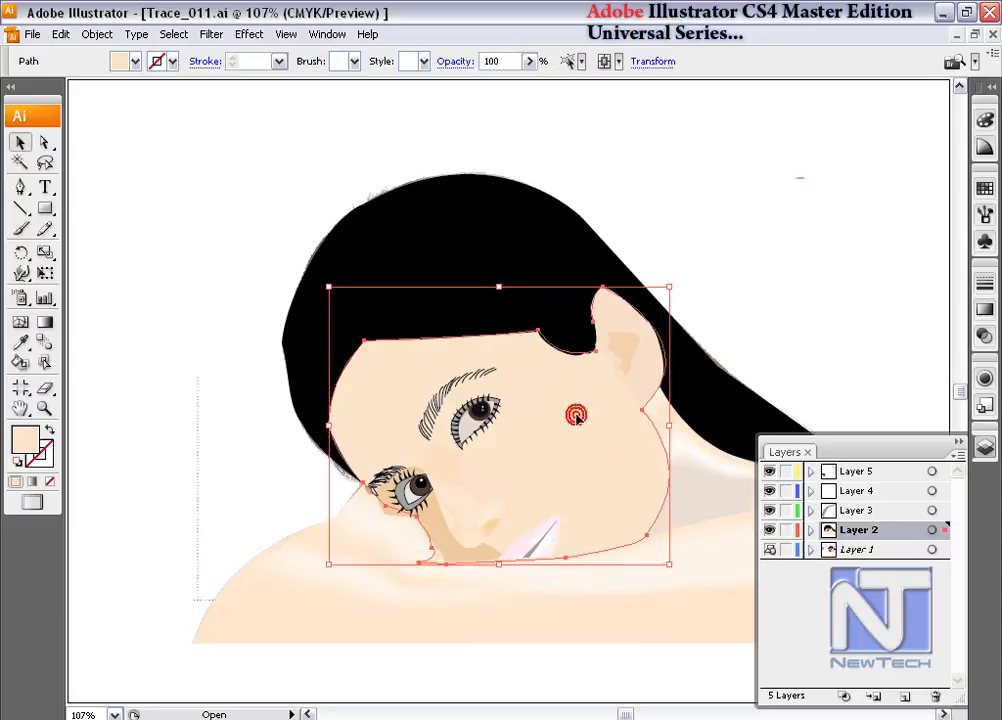
click(561, 615)
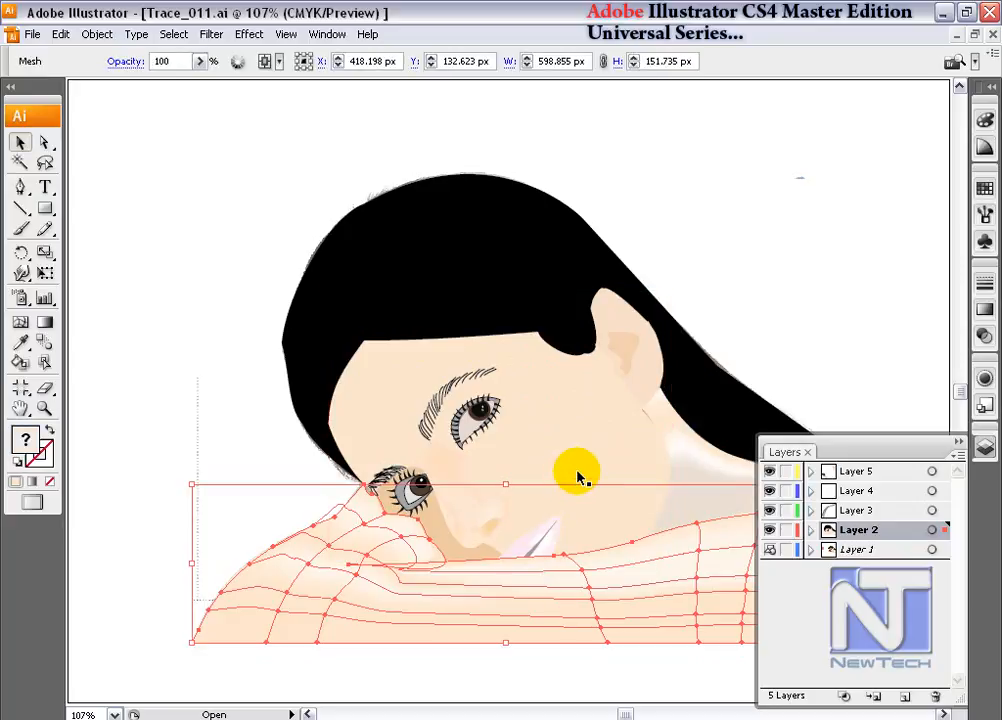
click(647, 468)
click(705, 476)
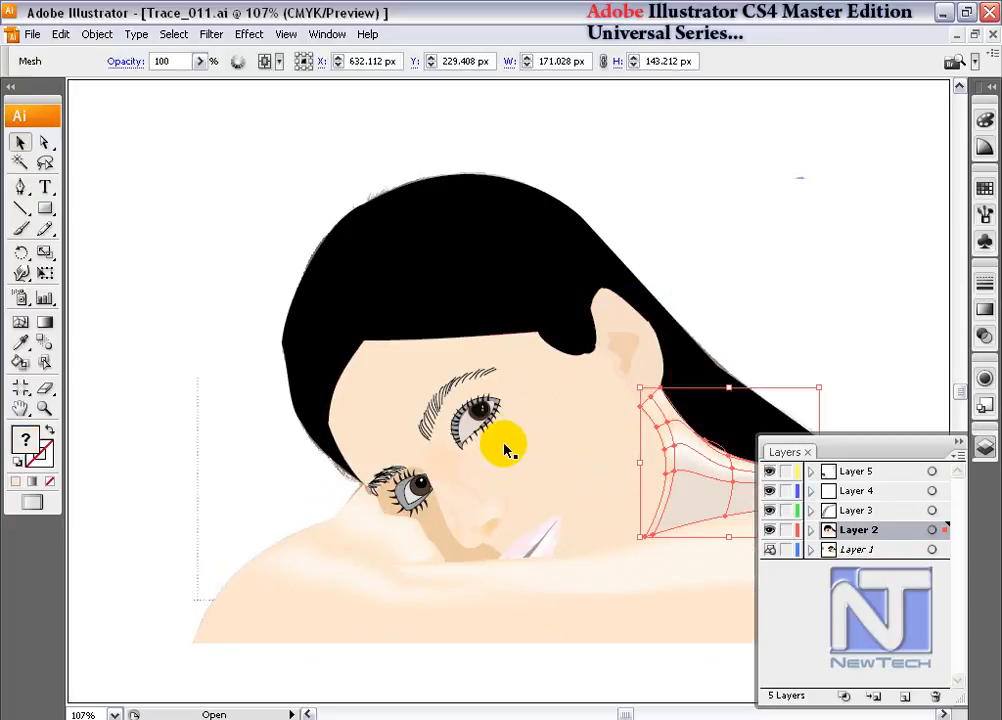
click(483, 425)
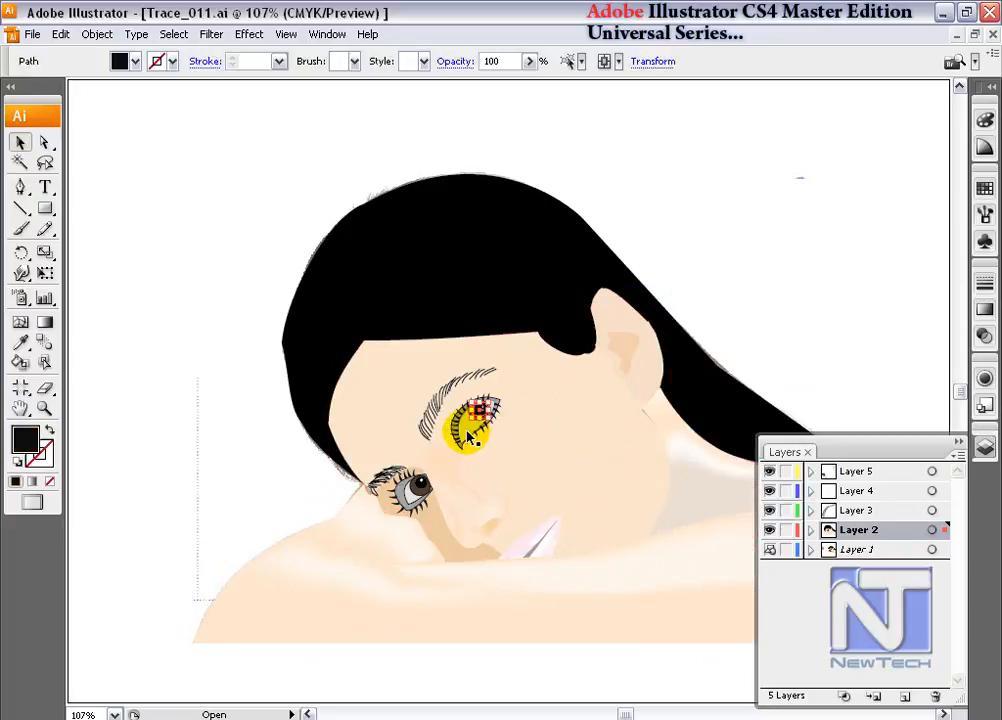
click(470, 435)
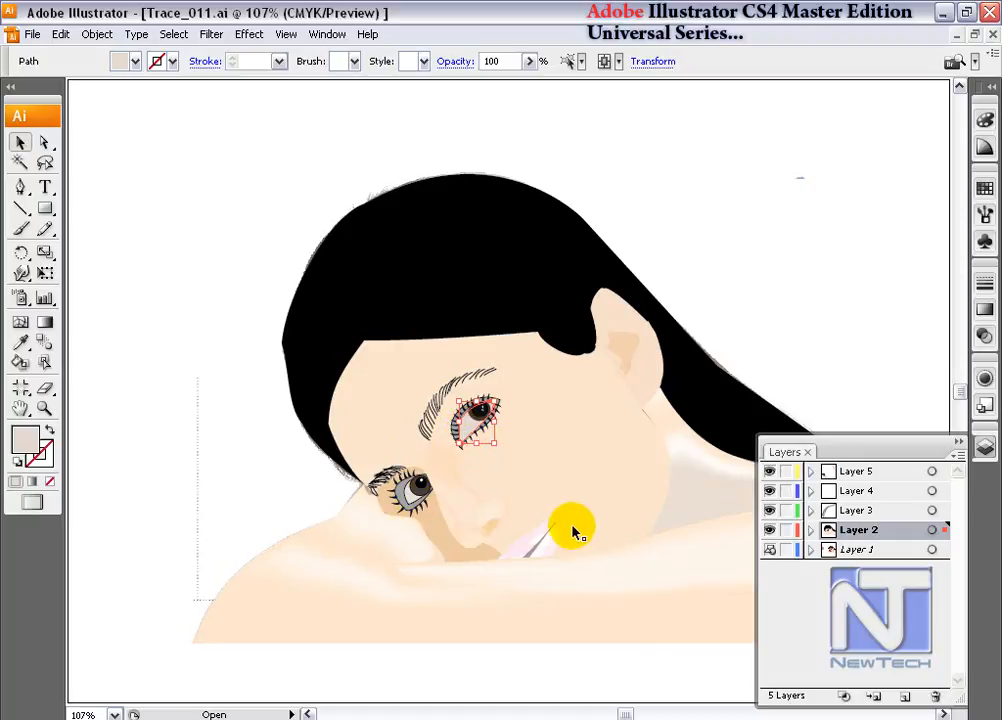
- Examine the shading of the nose, eye and lips up close, return to the whole artwork and clear the selection
drag(414, 443, 416, 353)
drag(445, 253, 709, 340)
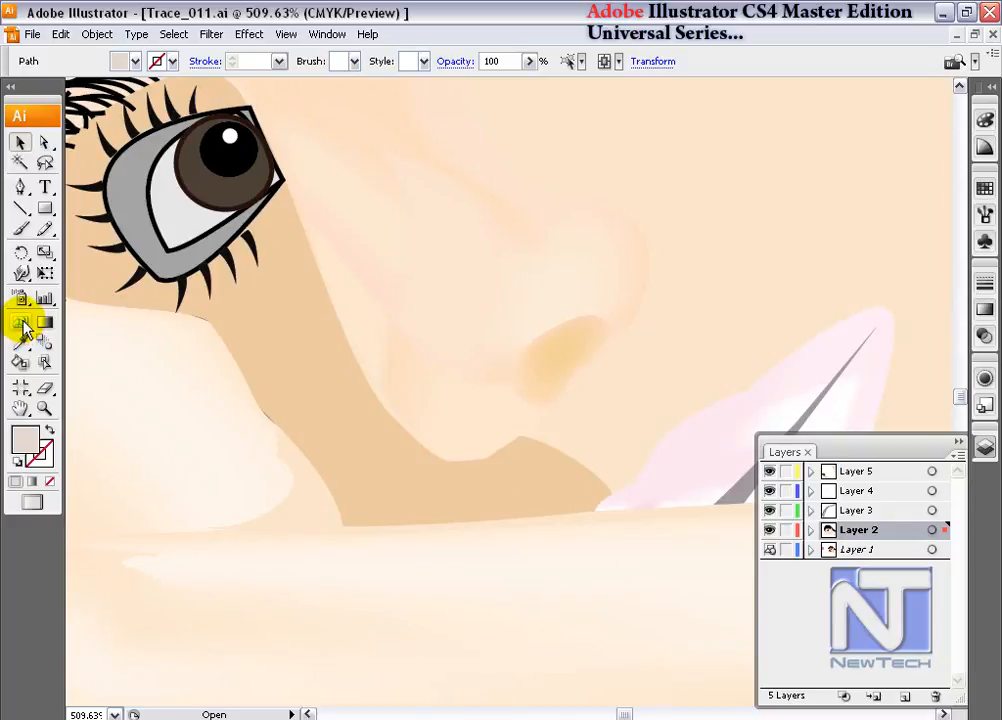
key(ctrl+minus)
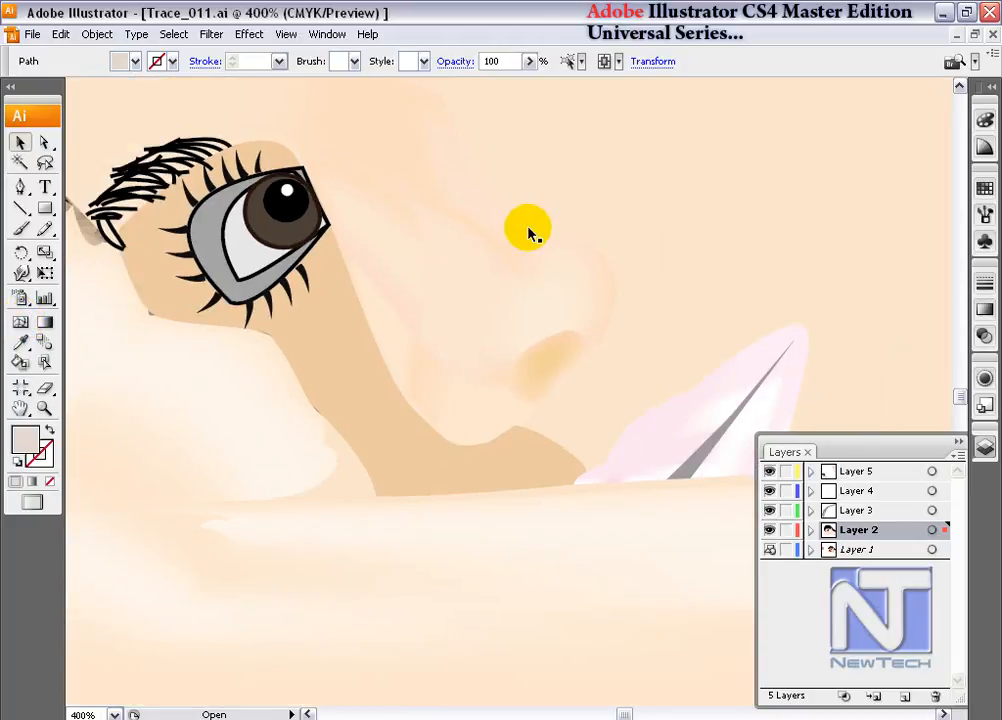
key(ctrl+0)
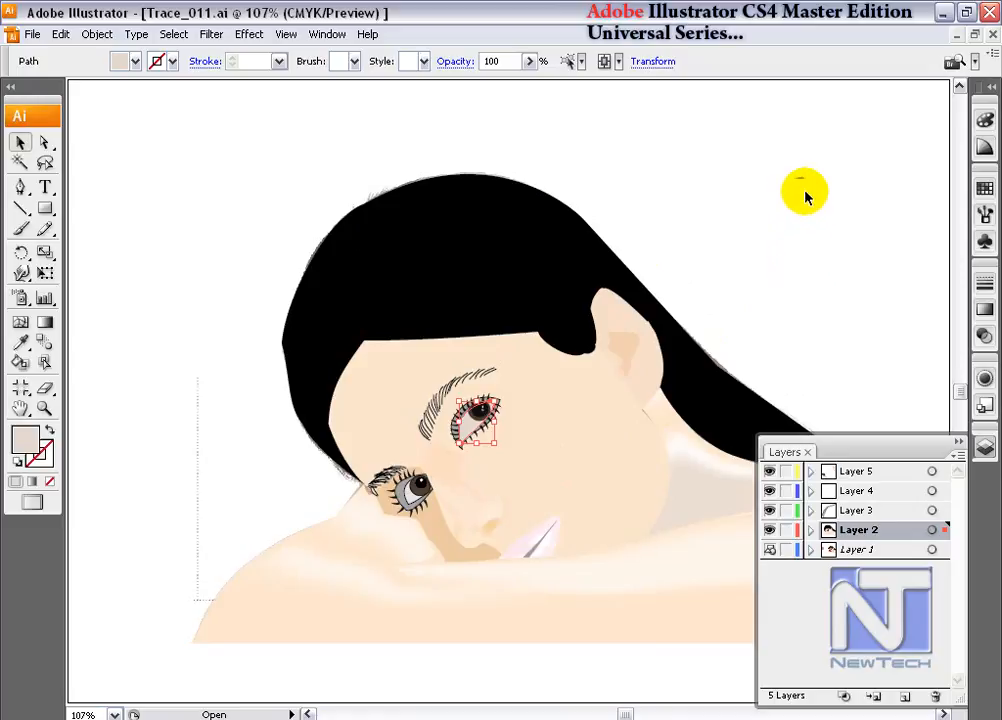
click(787, 396)
key(a)
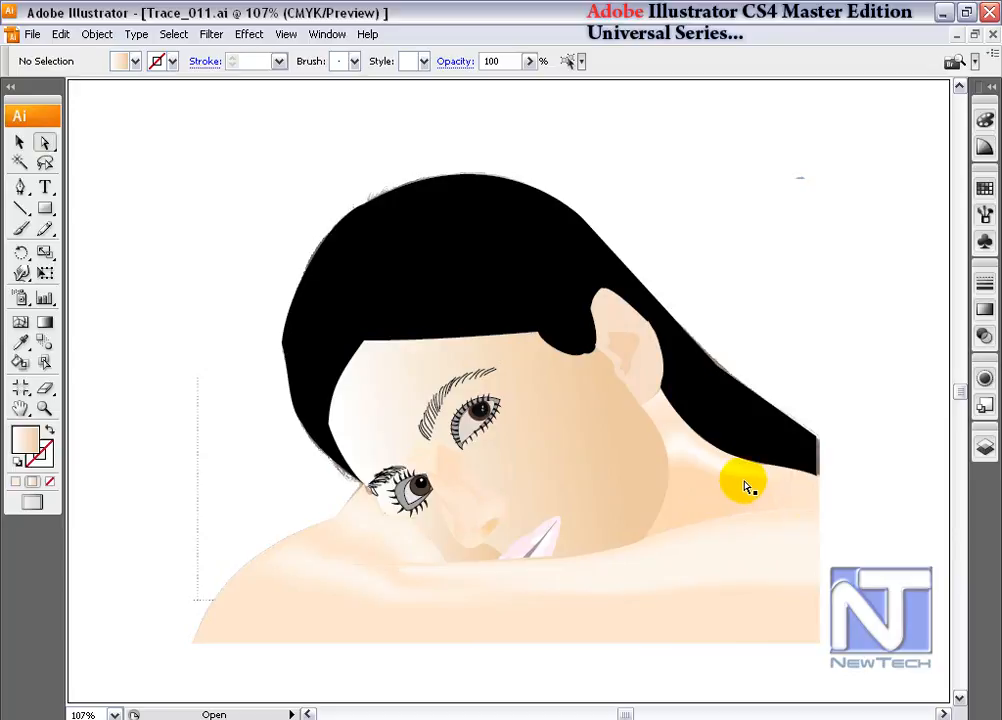
- Turn off the Template option for Layer 1 and hide Layers 2 to 5 so only the full-colour photo shows
key(F7)
click(870, 550)
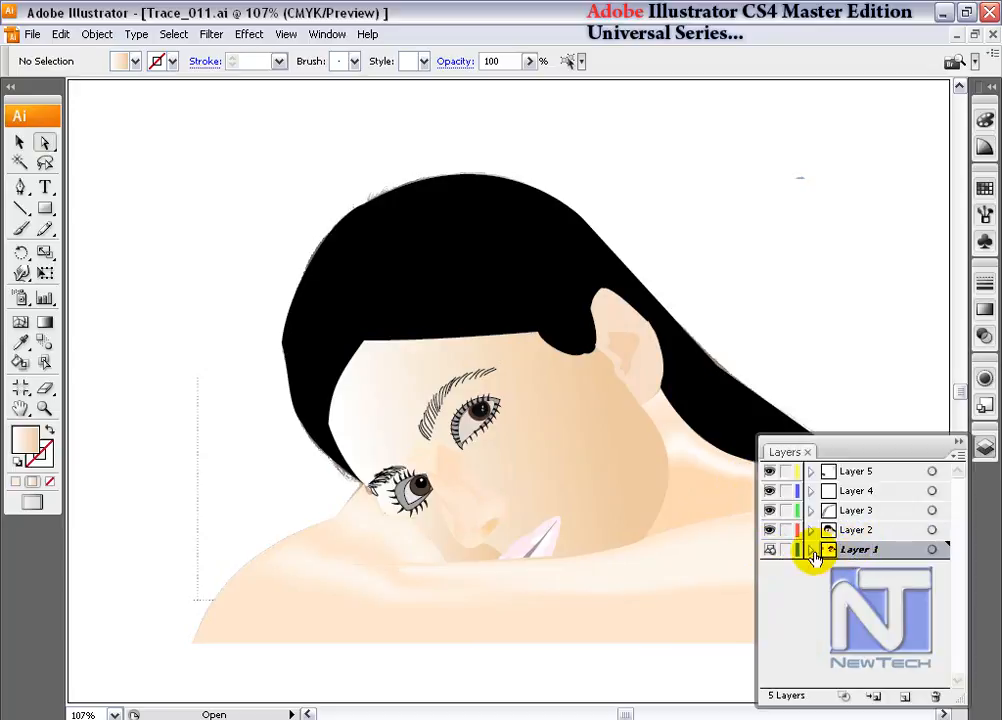
click(958, 456)
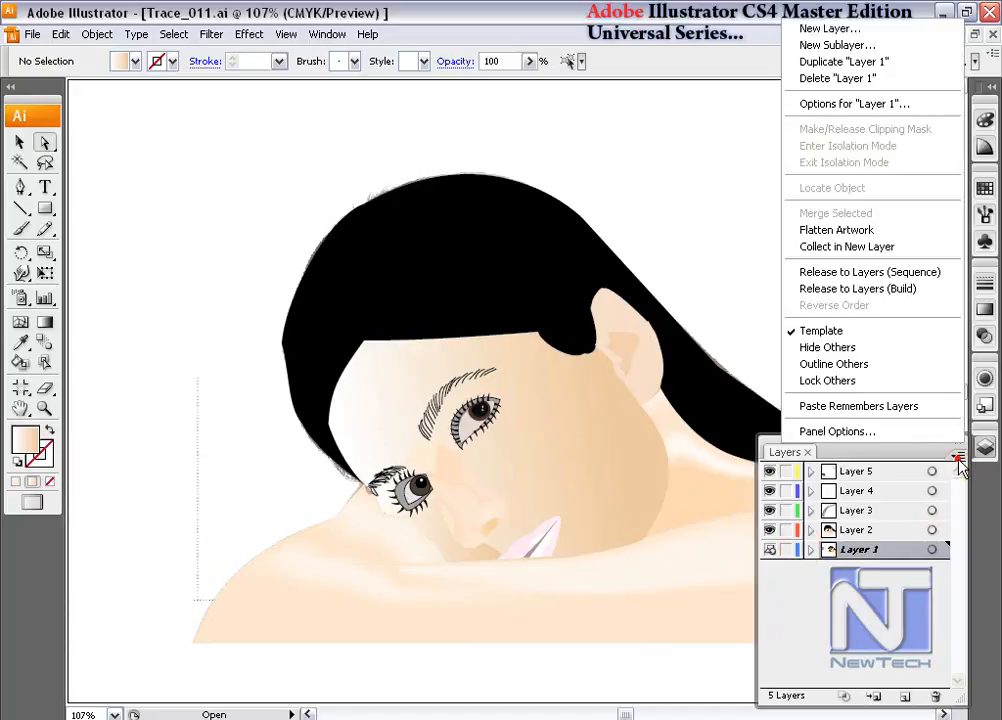
click(826, 110)
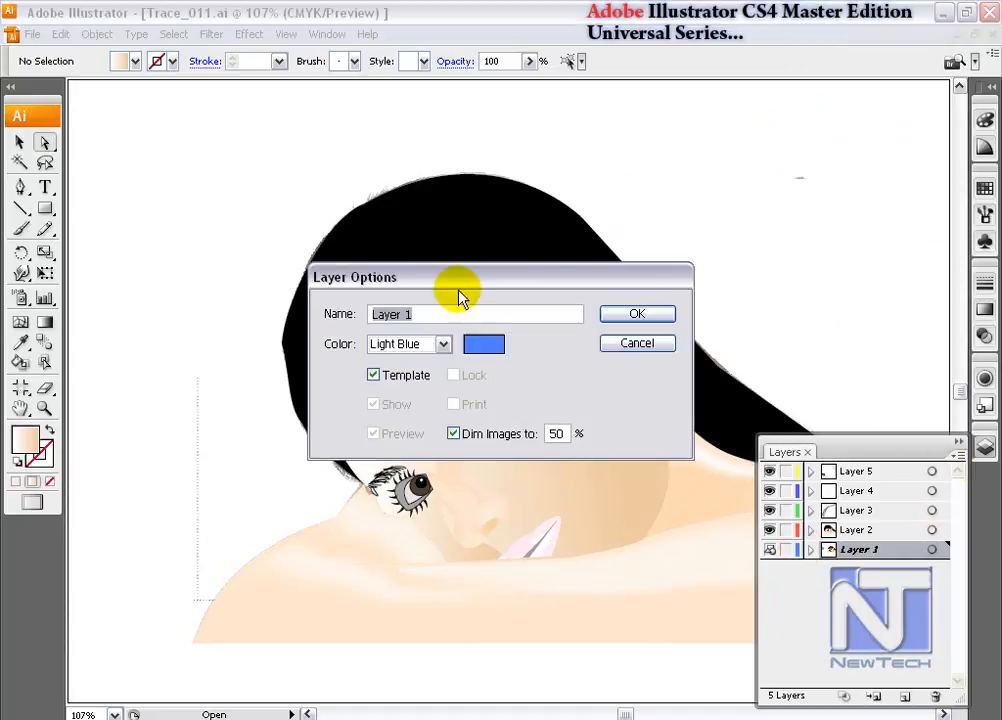
click(376, 377)
drag(532, 283, 758, 118)
click(862, 158)
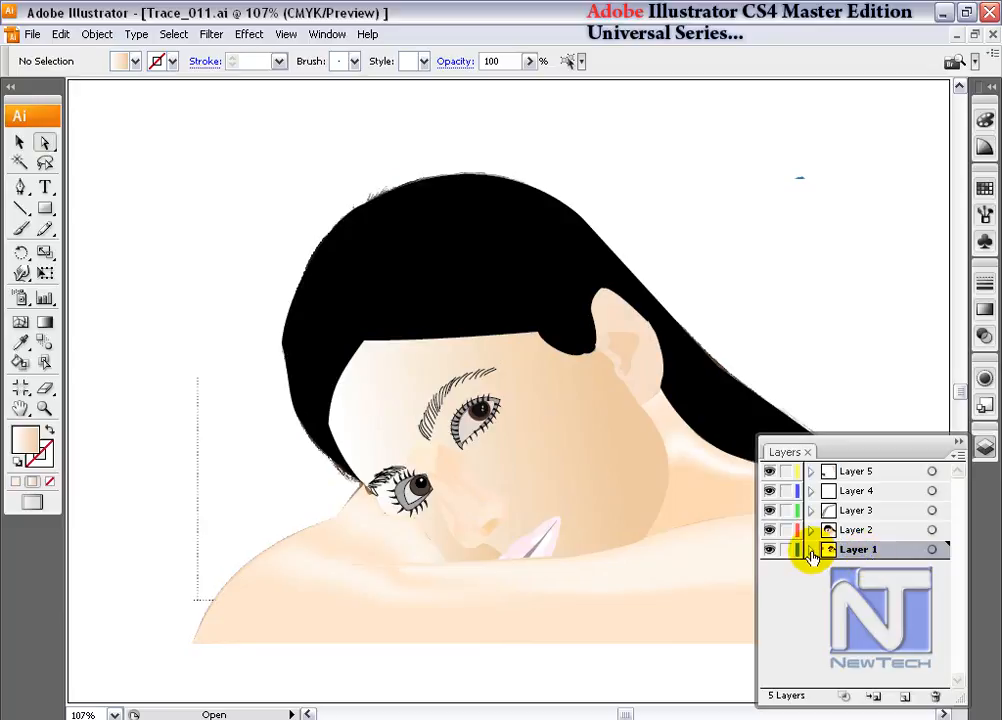
drag(768, 531, 774, 474)
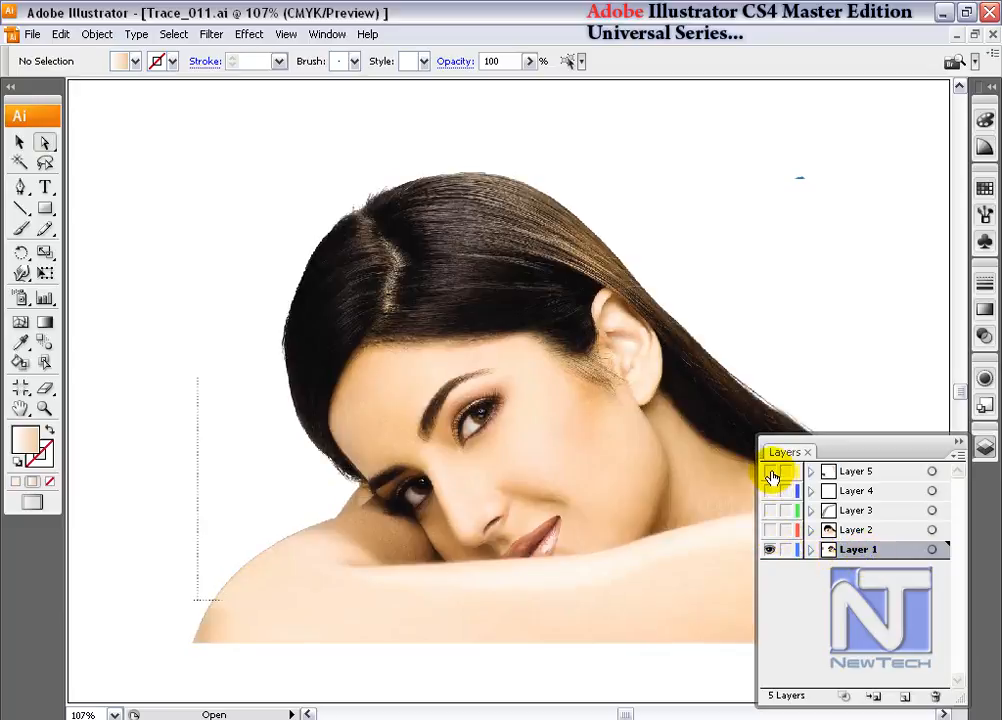